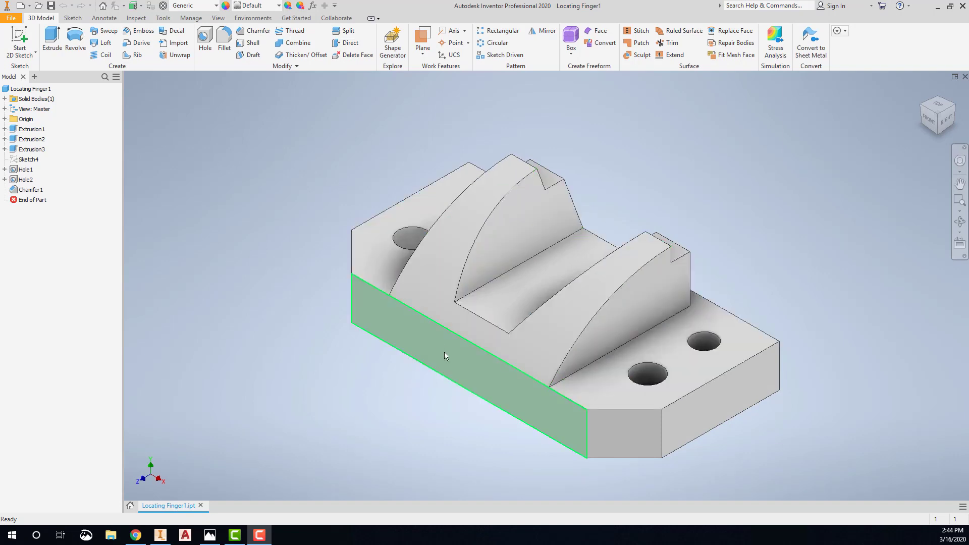
Switch to the Locating Finger.jpg reference sketch in Windows Photos
click(210, 534)
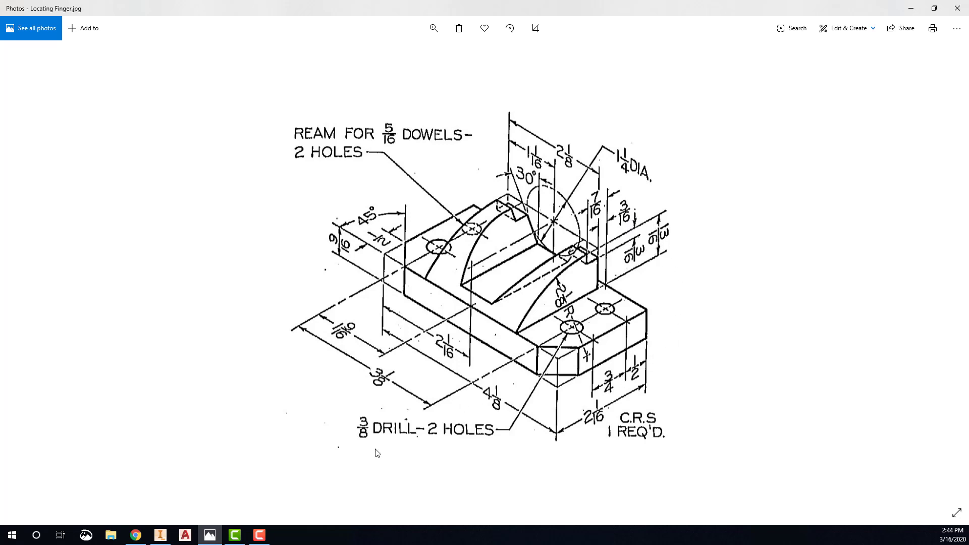
Return to the Locating Finger1 part model in Inventor
click(160, 536)
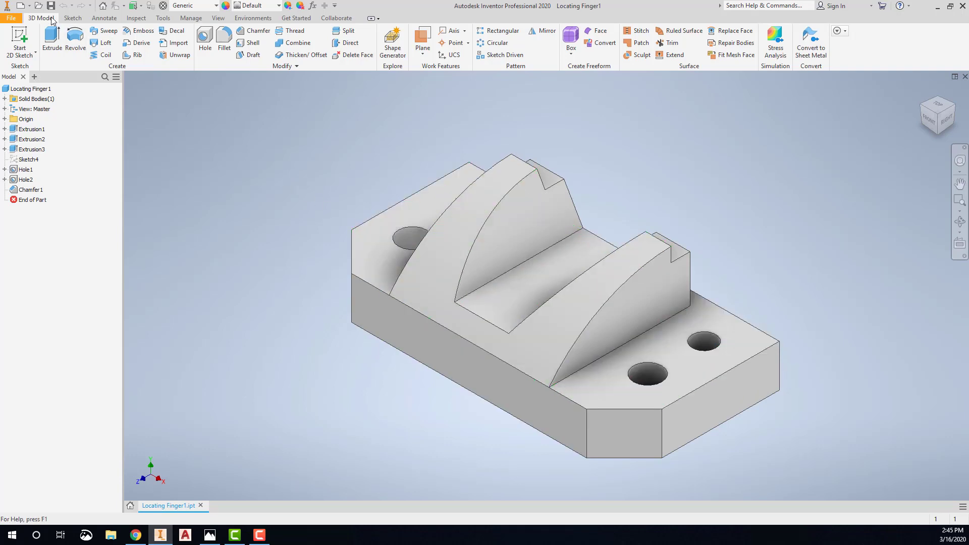
Create a new drawing from Standard.idw and delete its ANSI - Large title block
click(20, 5)
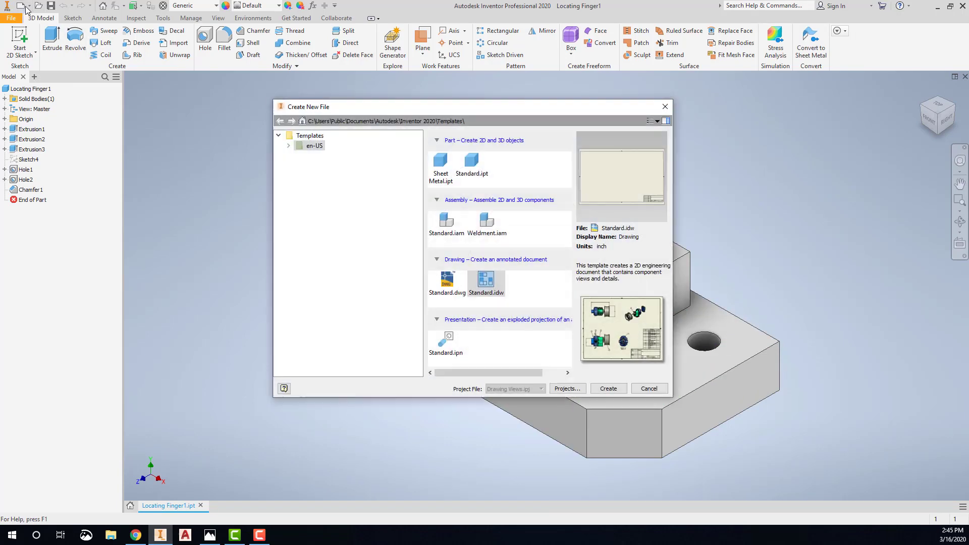
click(493, 287)
click(607, 389)
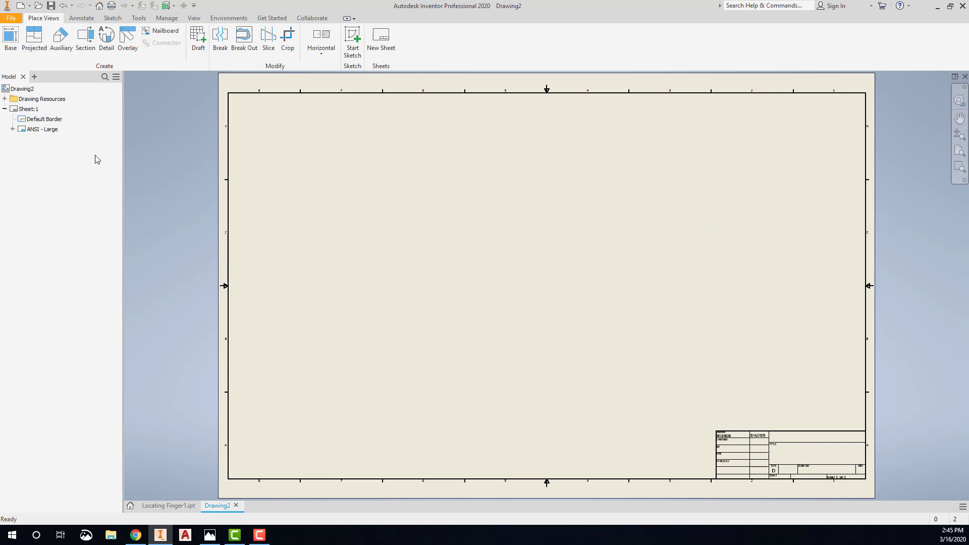
right_click(49, 132)
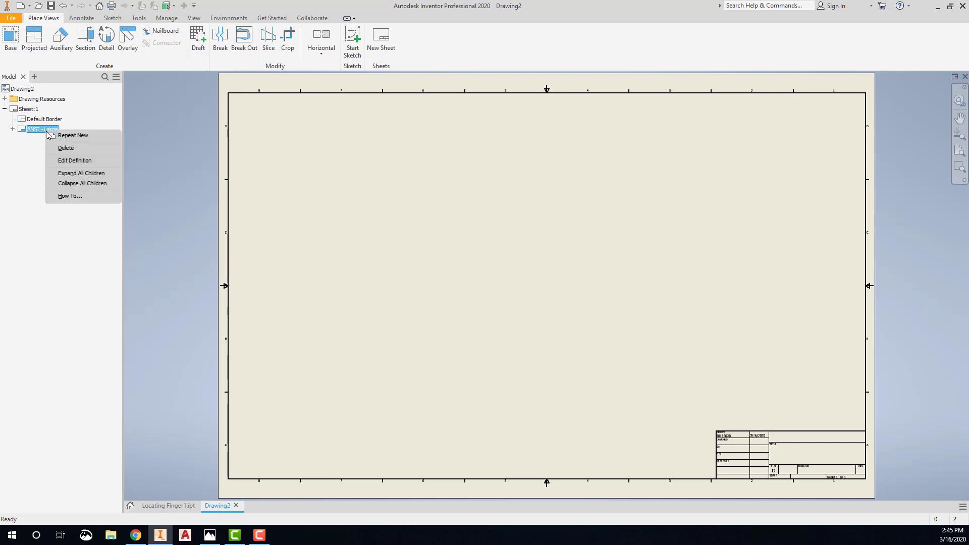
click(60, 150)
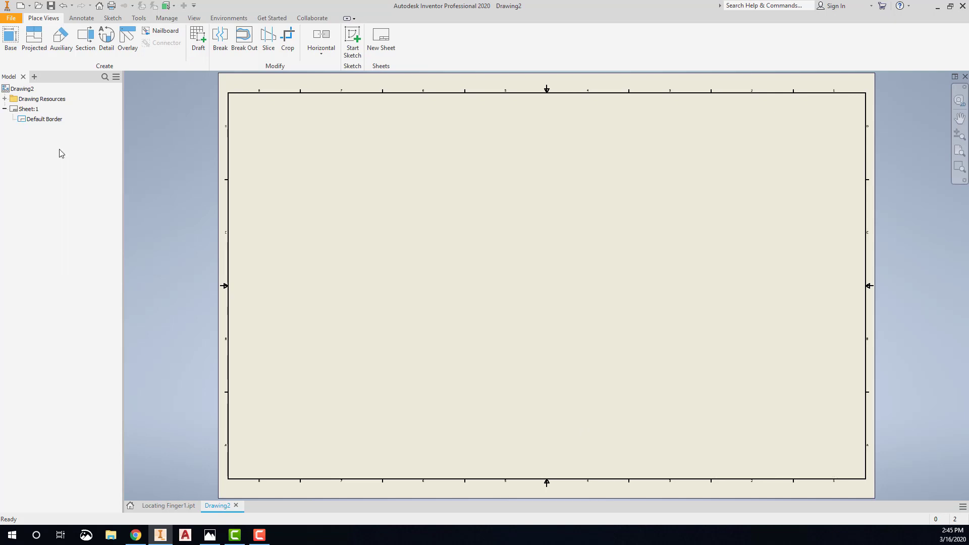
Change the sheet size to B
right_click(24, 108)
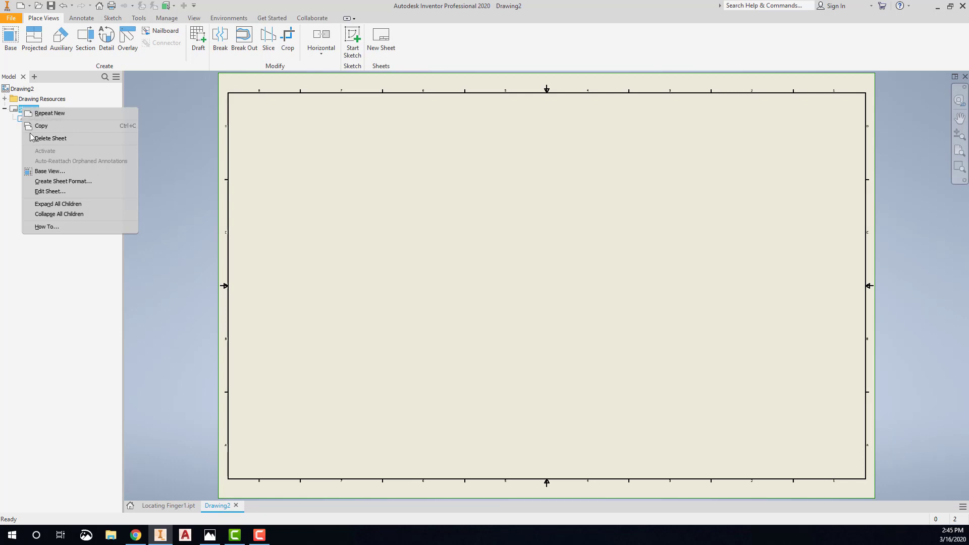
click(50, 192)
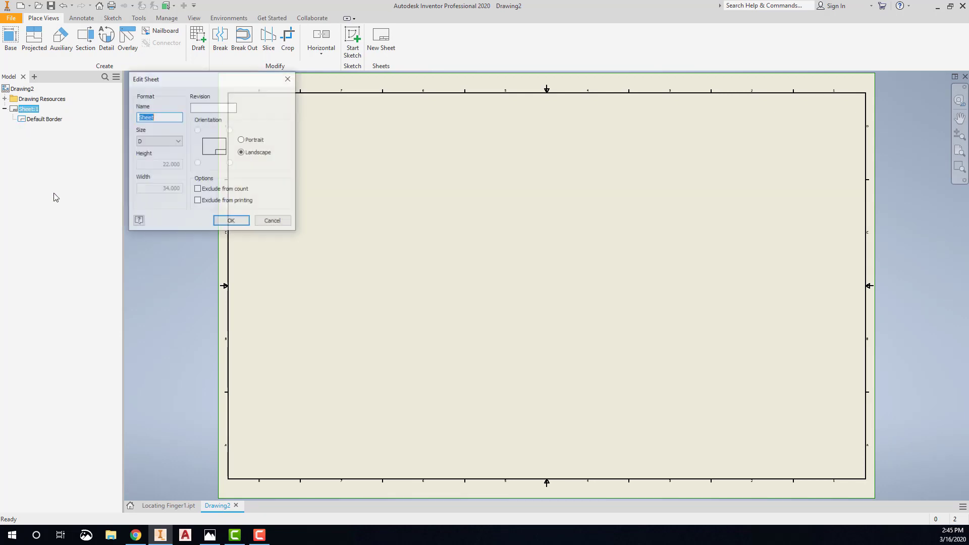
click(155, 143)
click(151, 157)
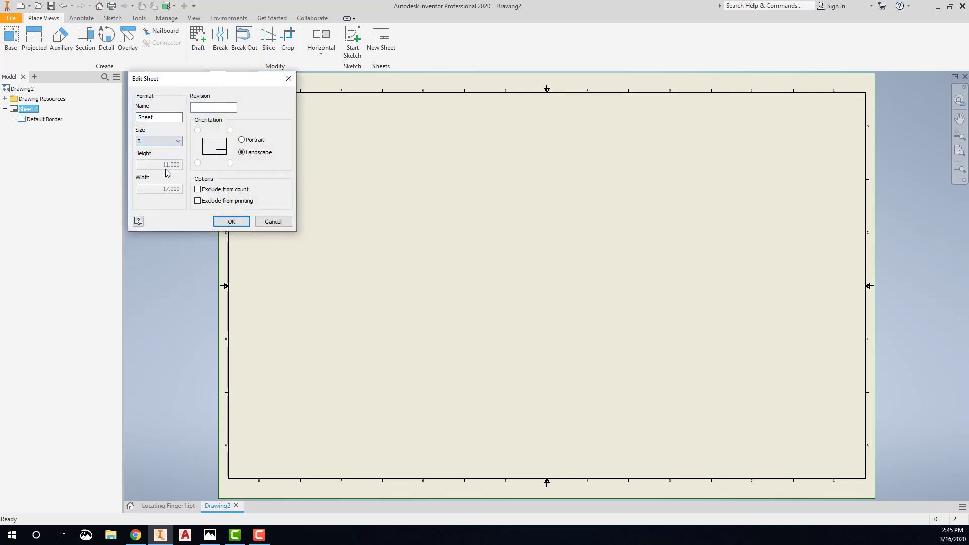
click(230, 222)
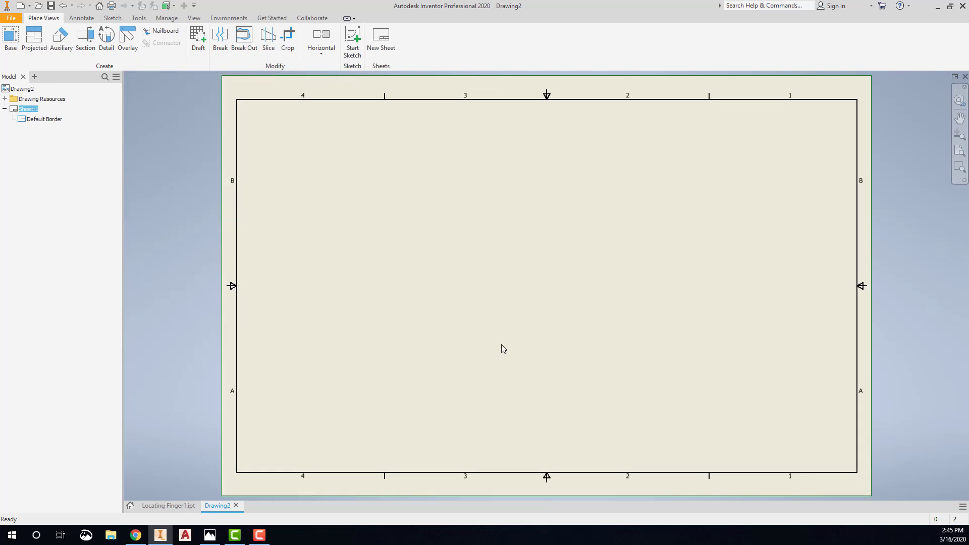
Insert the ANSI A title block on the sheet
click(5, 99)
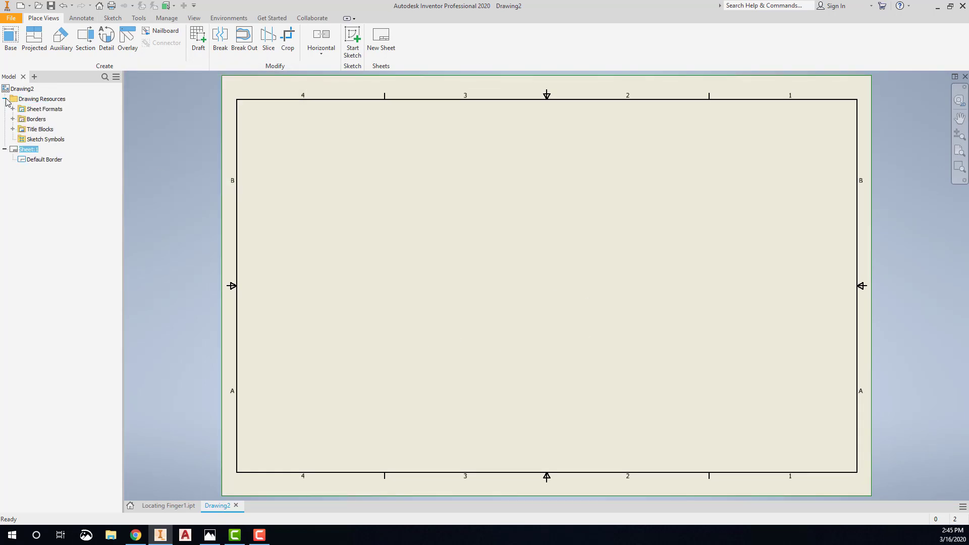
click(13, 129)
double_click(42, 150)
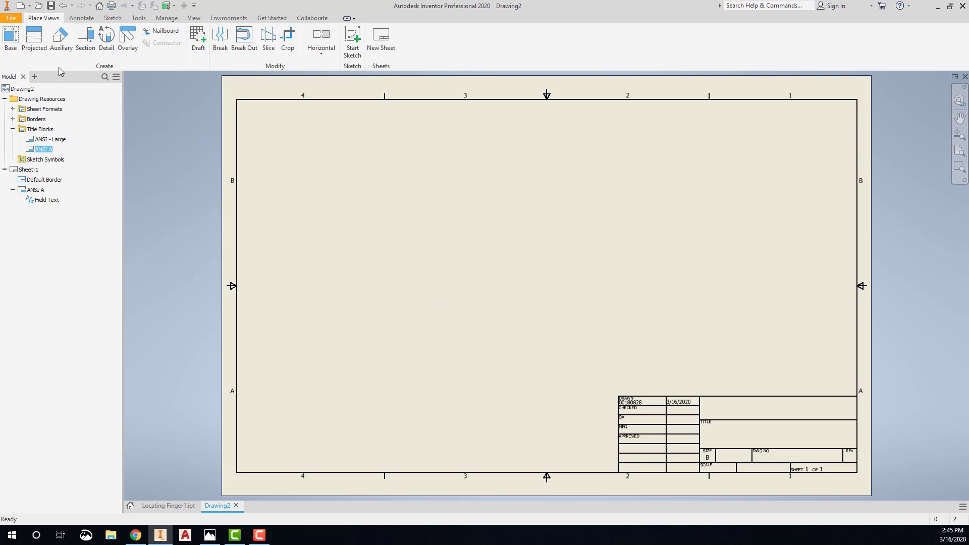
Place the Locating Finger1 front base view with projected top, right-side and isometric views
click(10, 38)
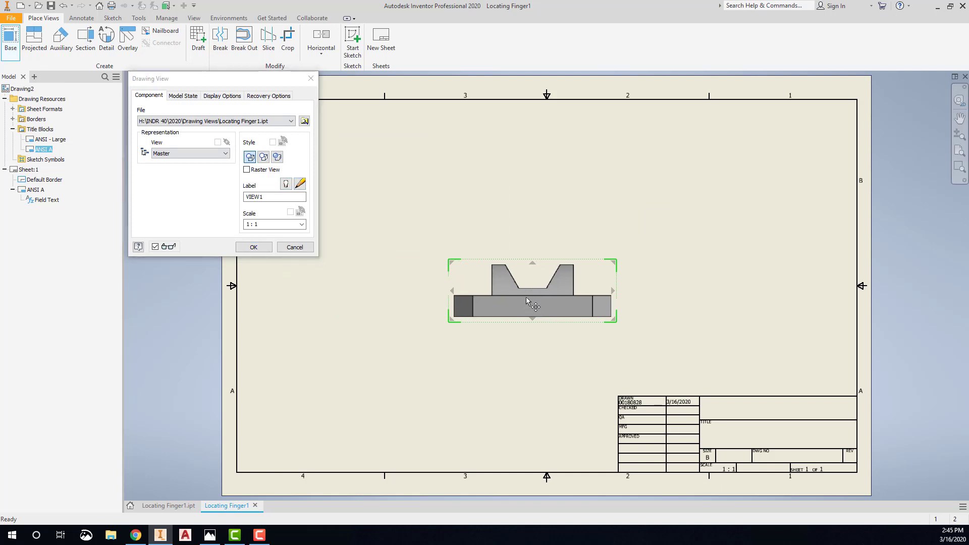
click(392, 345)
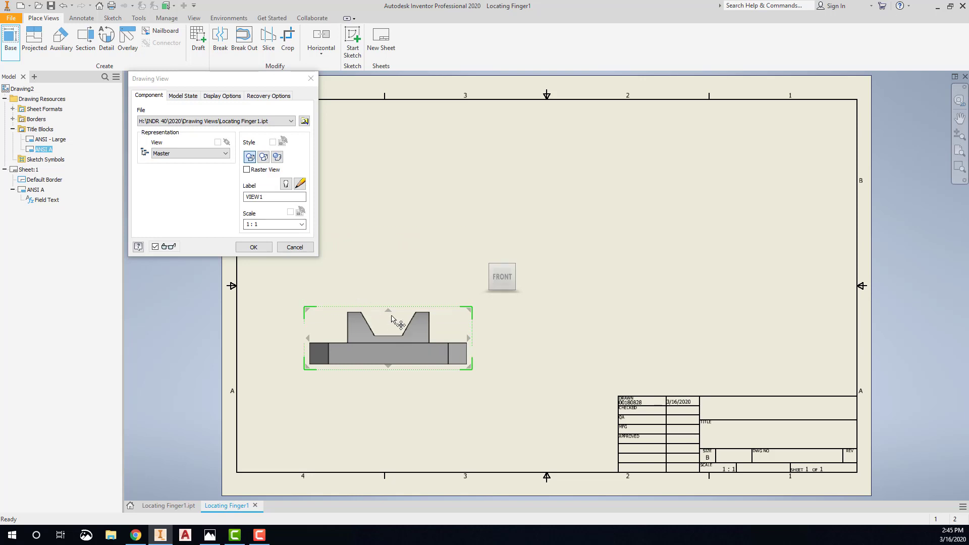
click(381, 189)
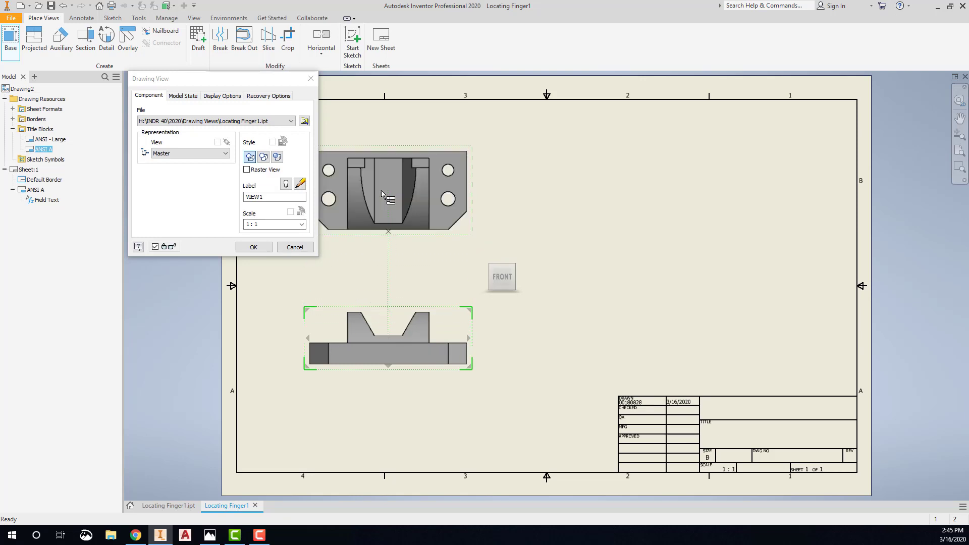
click(609, 347)
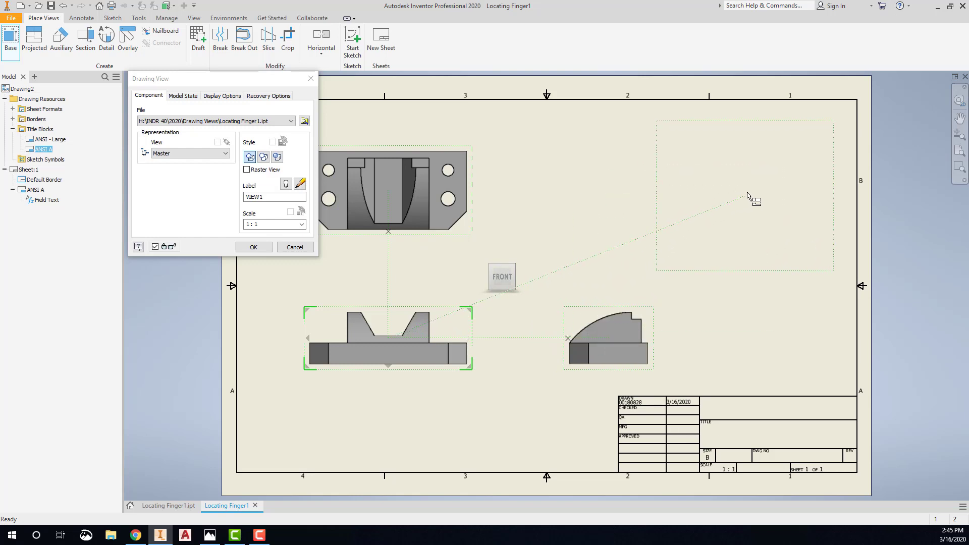
click(758, 180)
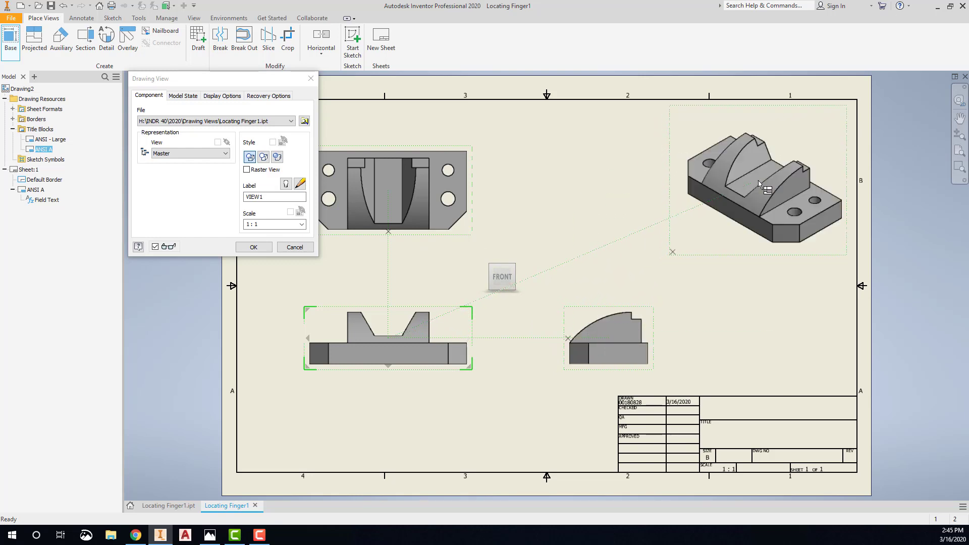
right_click(758, 180)
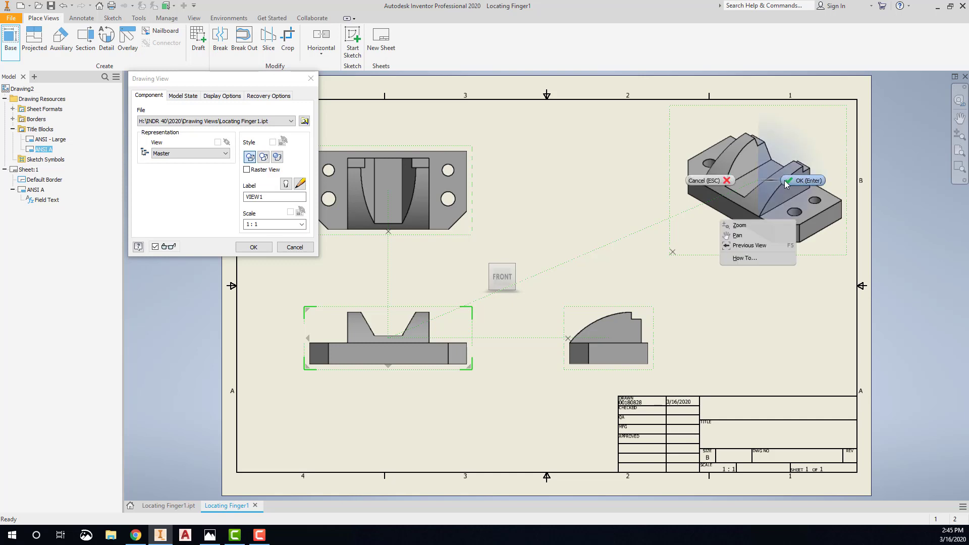
click(742, 223)
click(783, 188)
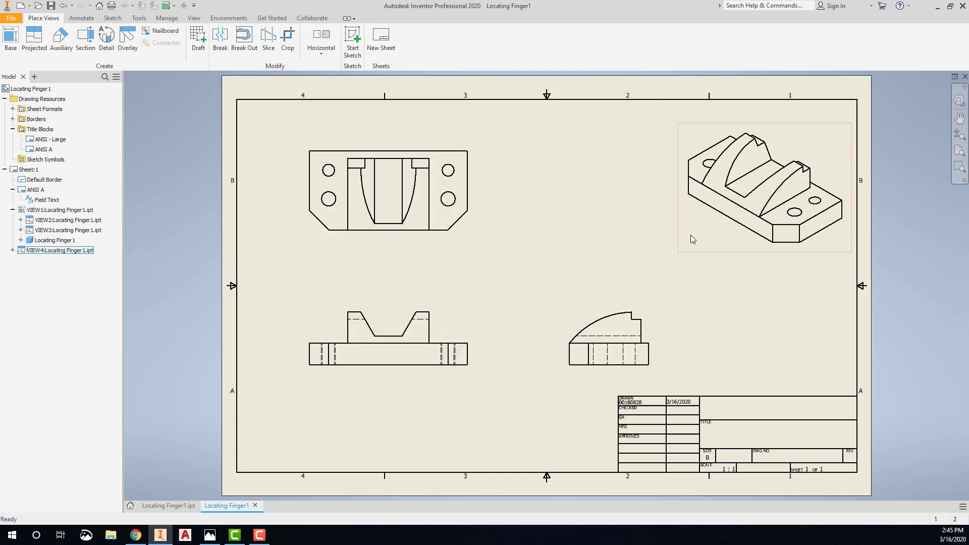
Add Axis Parallel automated centre marks to the top view's holes
click(597, 291)
right_click(306, 237)
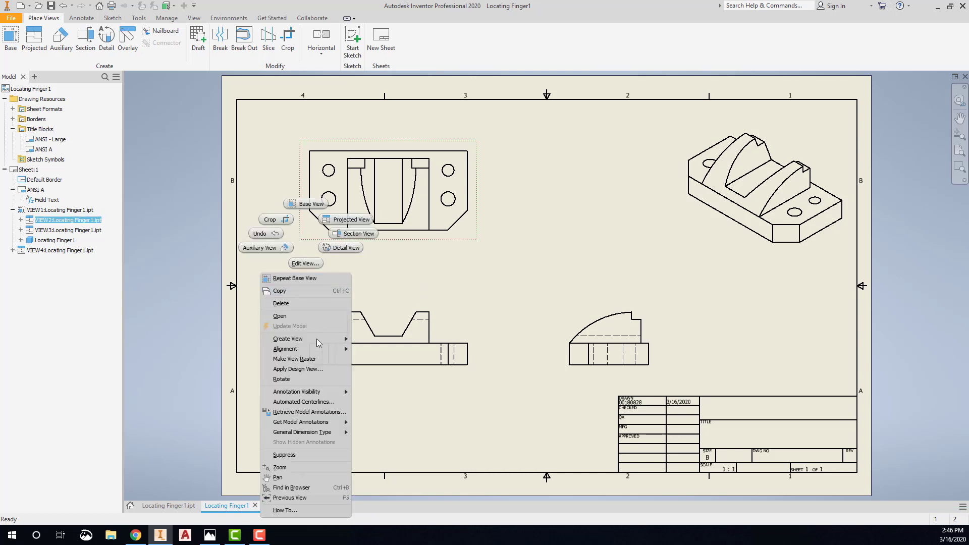
click(322, 402)
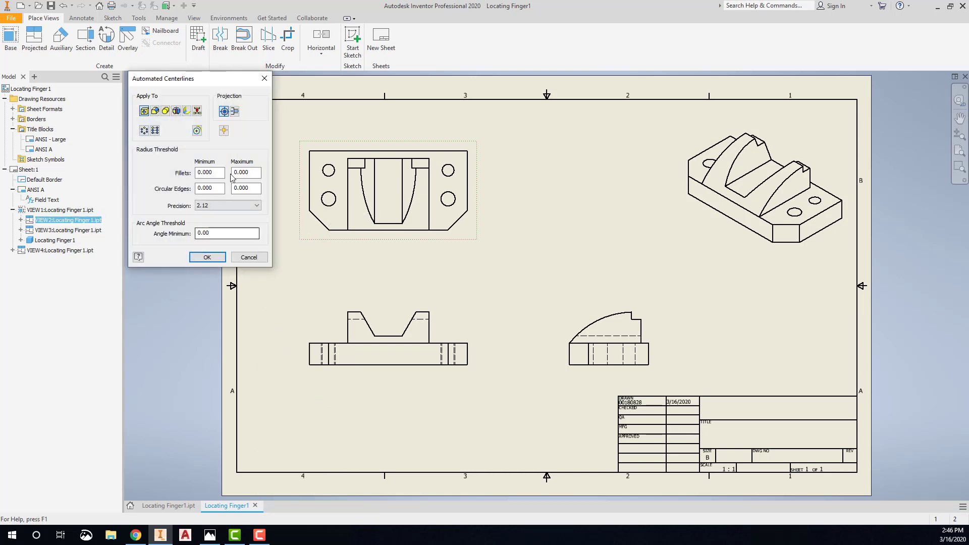
click(234, 113)
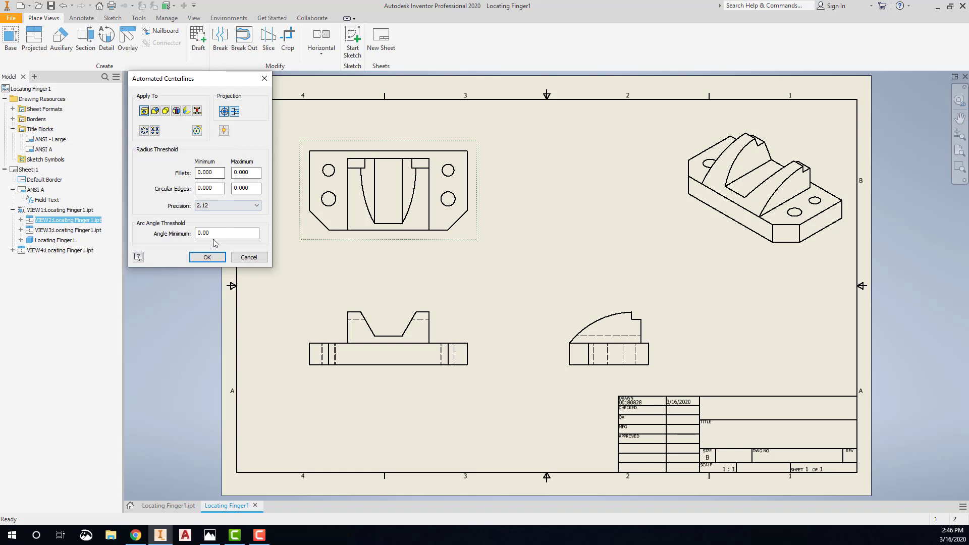
click(207, 257)
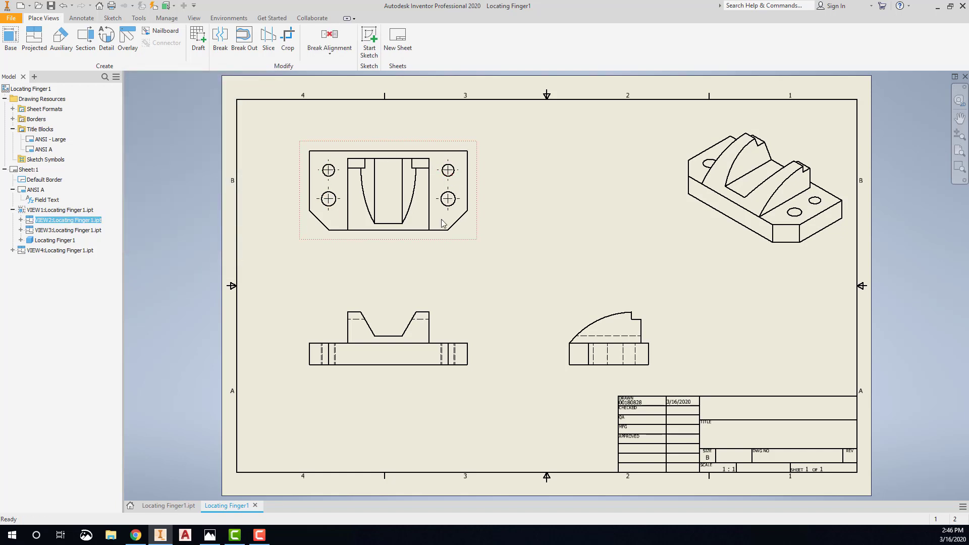
right_click(377, 313)
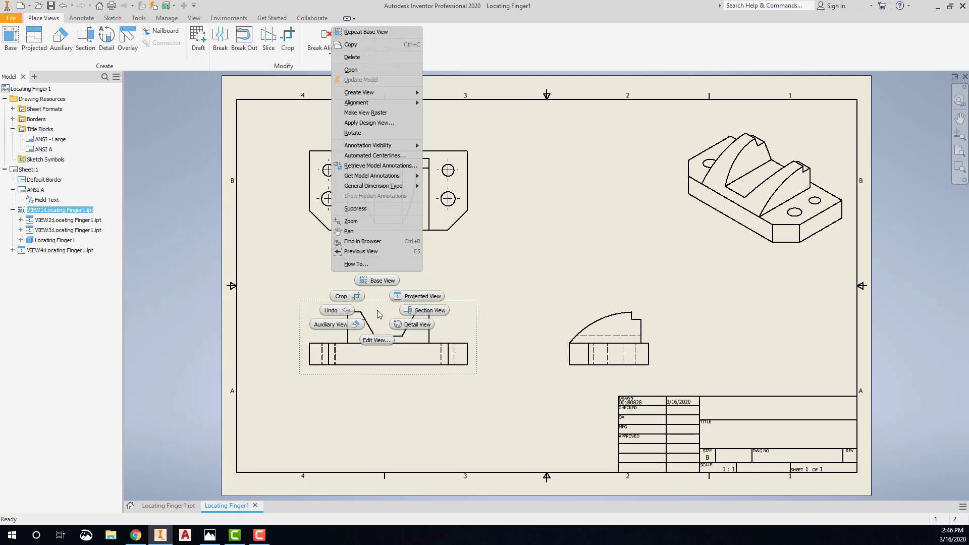
click(451, 360)
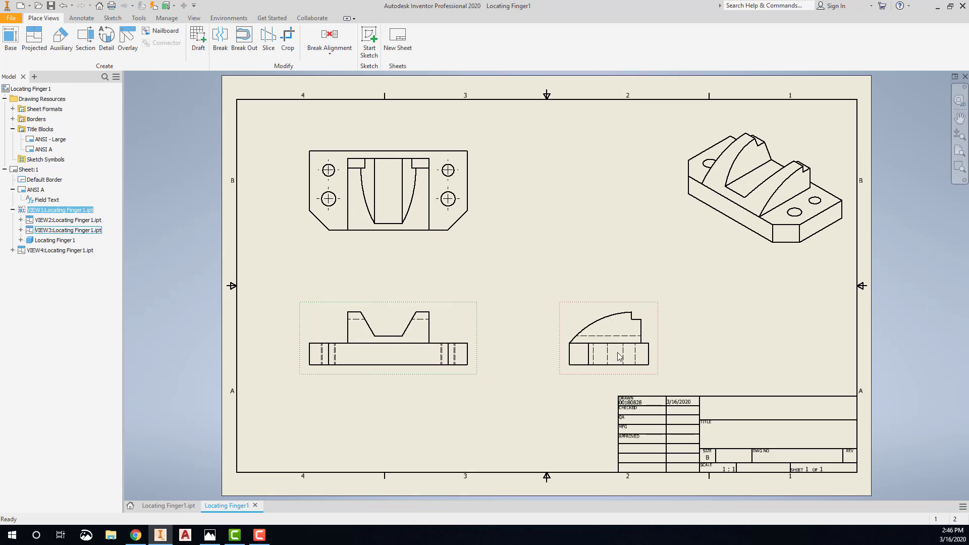
Add automated centerlines to the right-side view
right_click(574, 316)
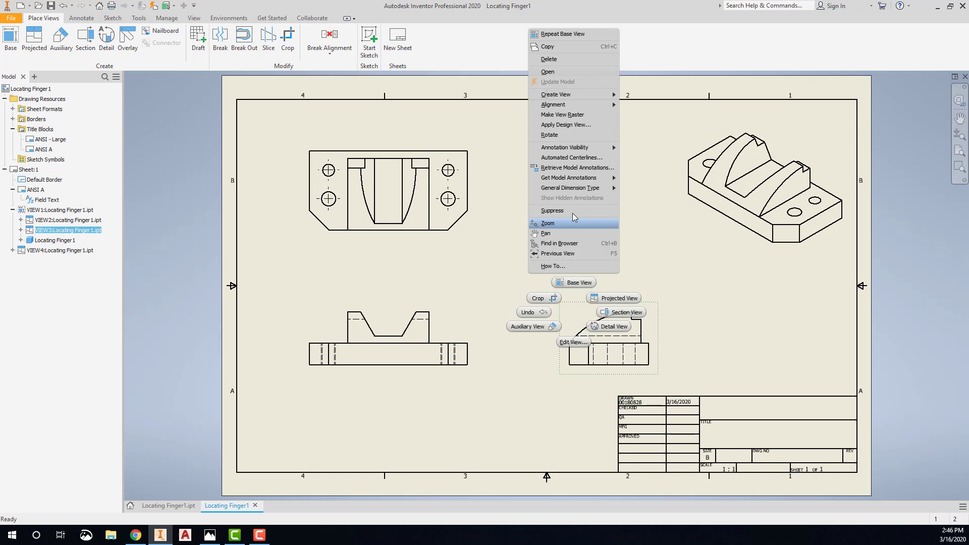
click(570, 159)
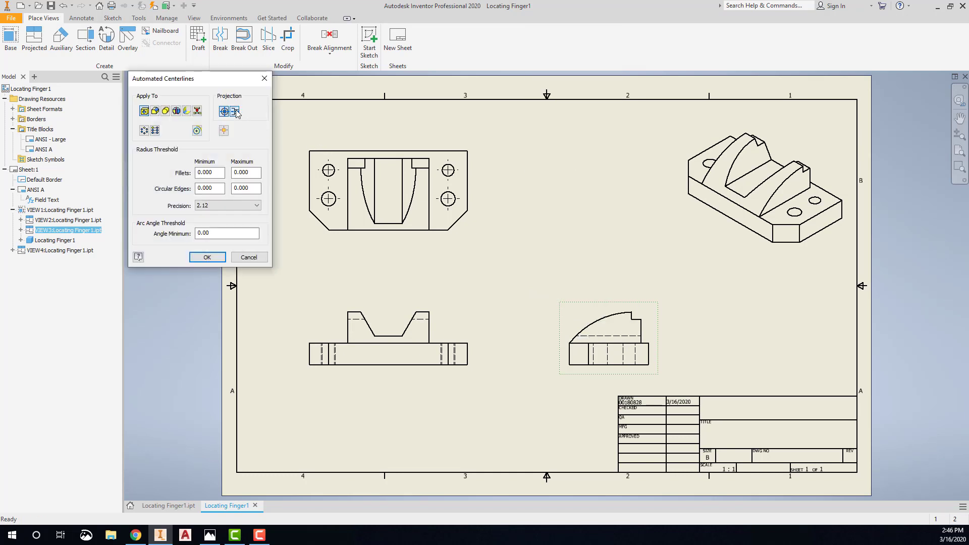
click(206, 258)
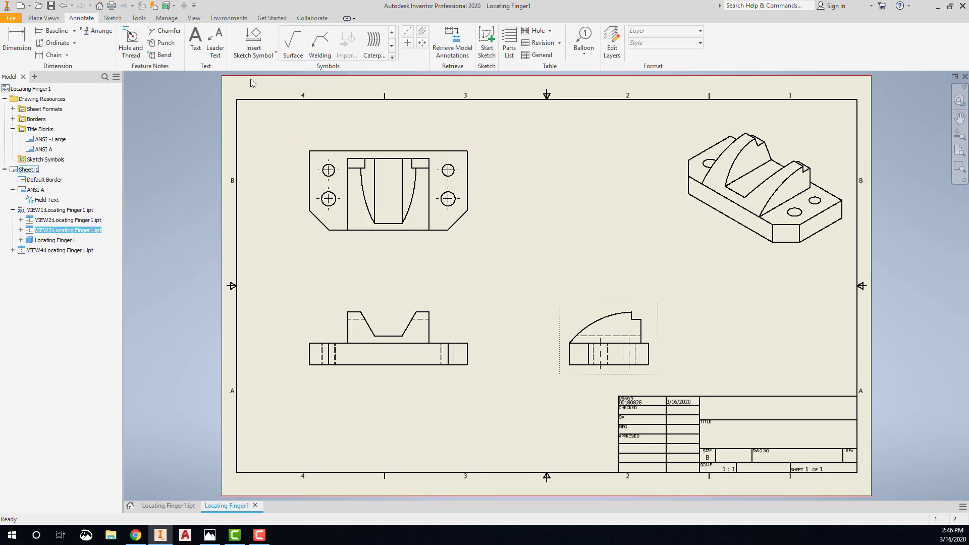
Draw a bisector centerline between the two slot edges in the top view
click(422, 32)
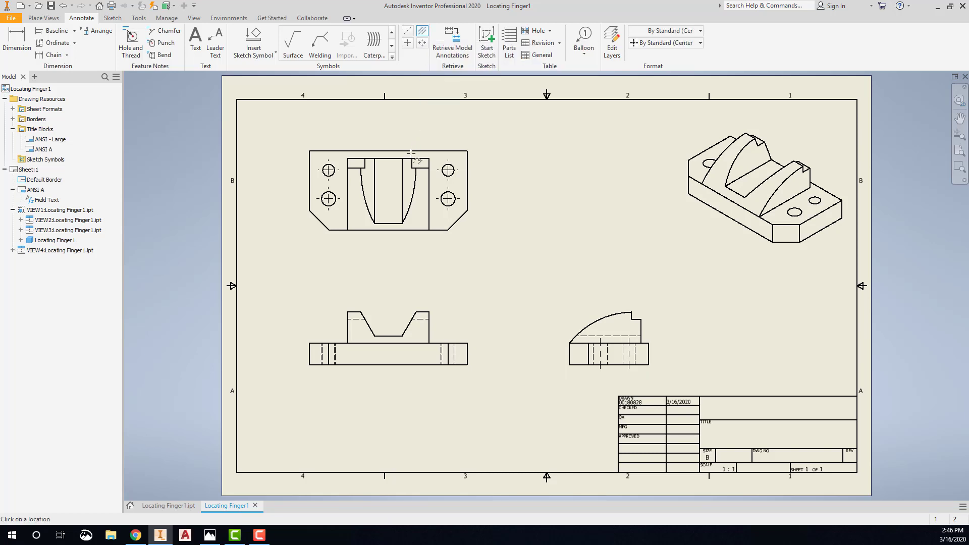
click(402, 177)
click(374, 177)
right_click(390, 125)
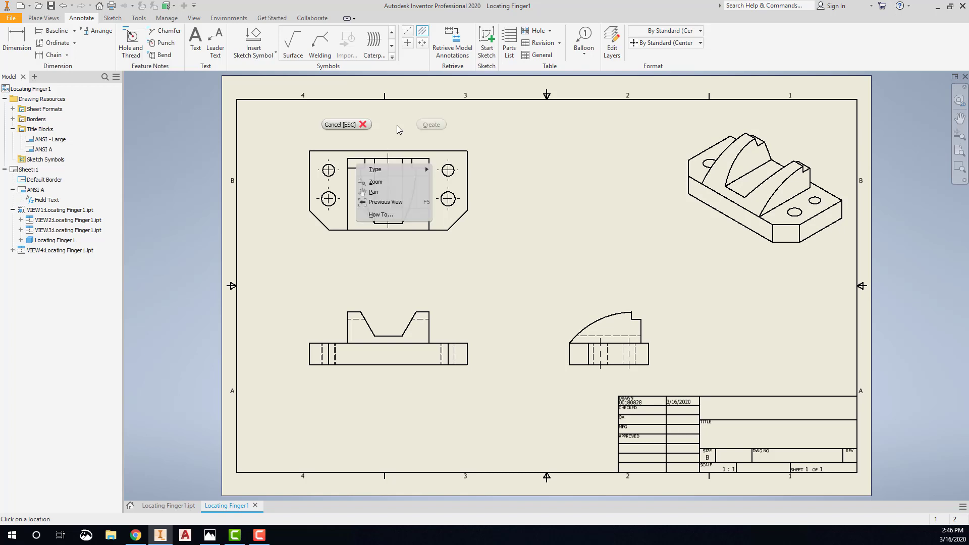
click(354, 125)
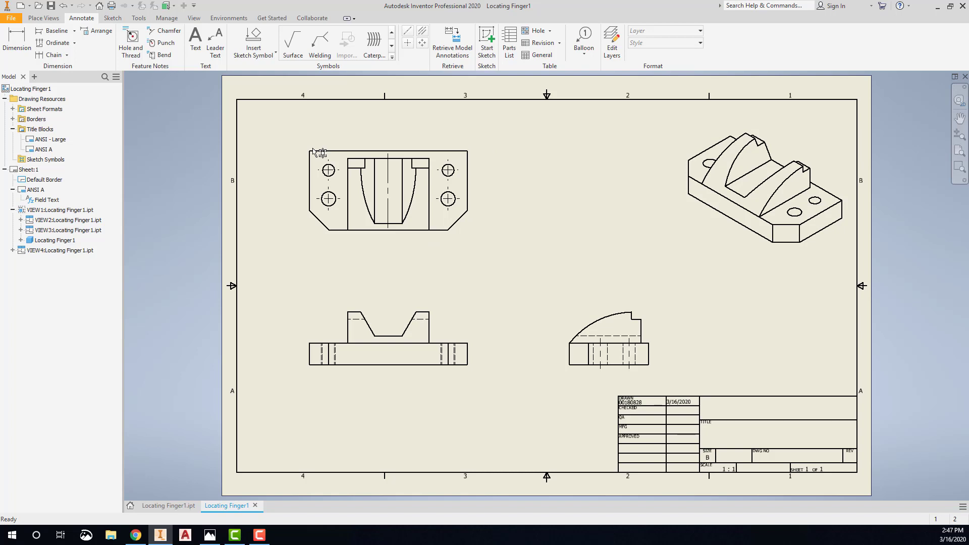
Retrieve the 4.13, 3.13, 2.06, .50 and .75 model dimensions onto the top view
right_click(304, 228)
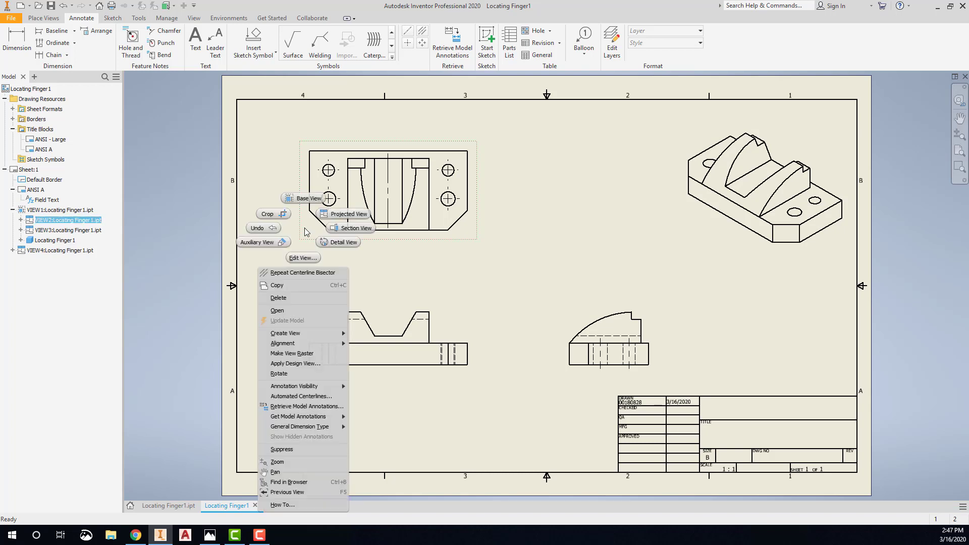
click(316, 408)
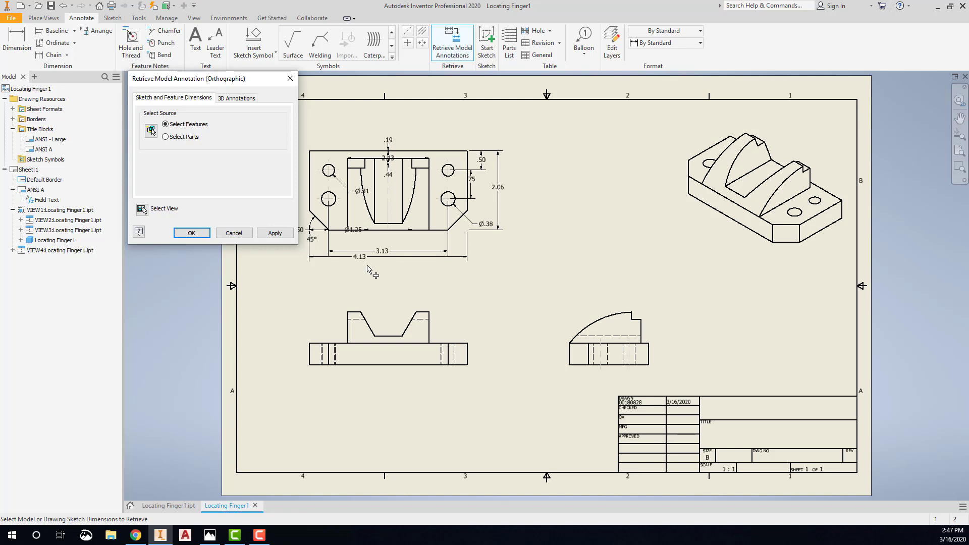
click(362, 258)
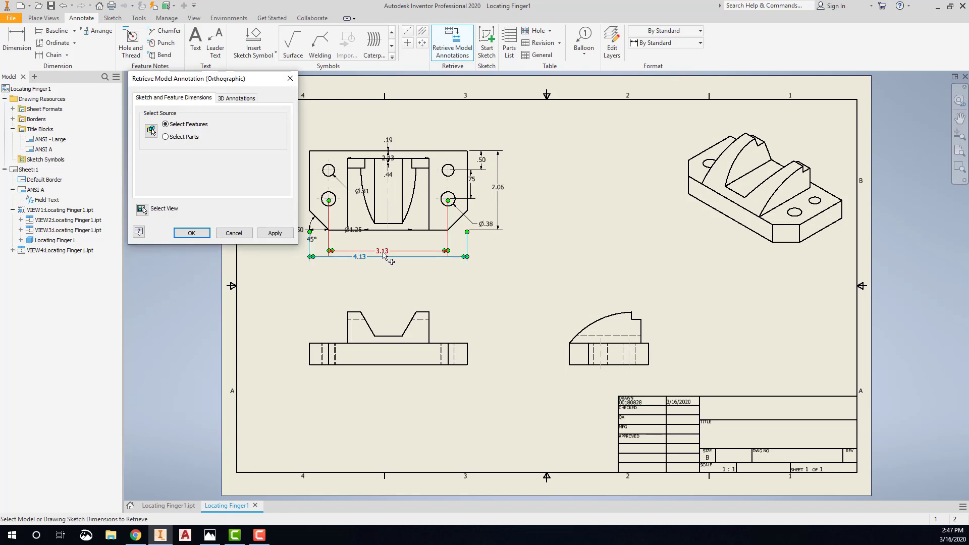
click(385, 254)
click(498, 187)
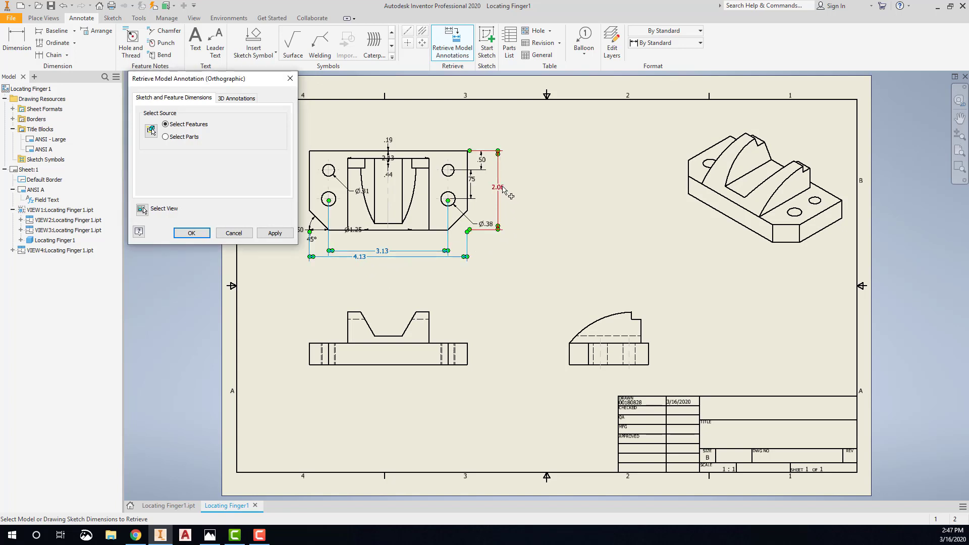
middle_drag(476, 265, 527, 261)
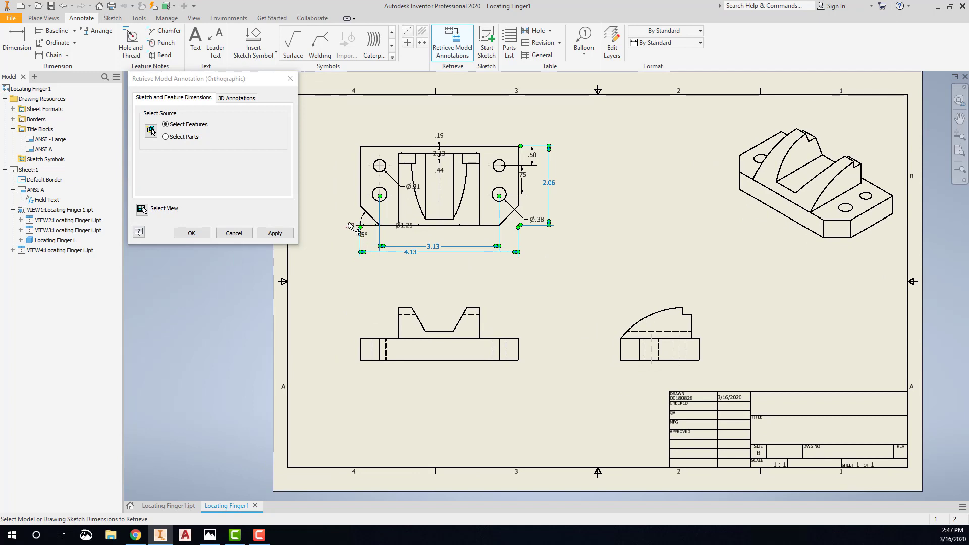
click(349, 225)
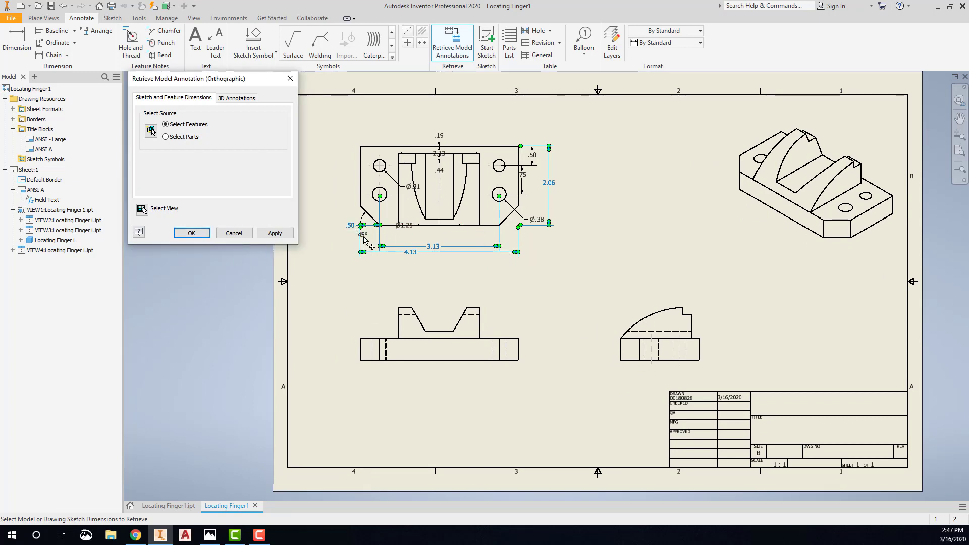
scroll(364, 240, up, 5)
scroll(398, 221, down, 2)
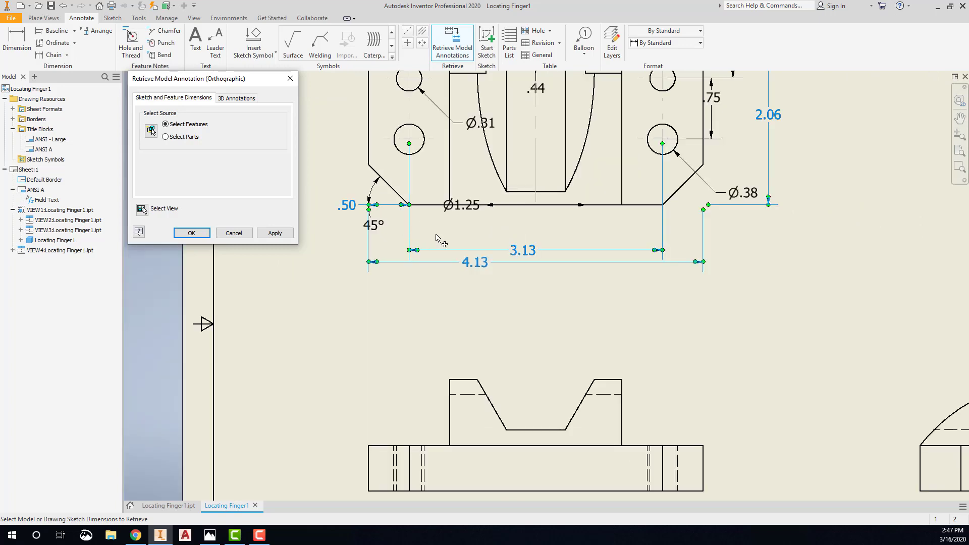
scroll(437, 239, down, 2)
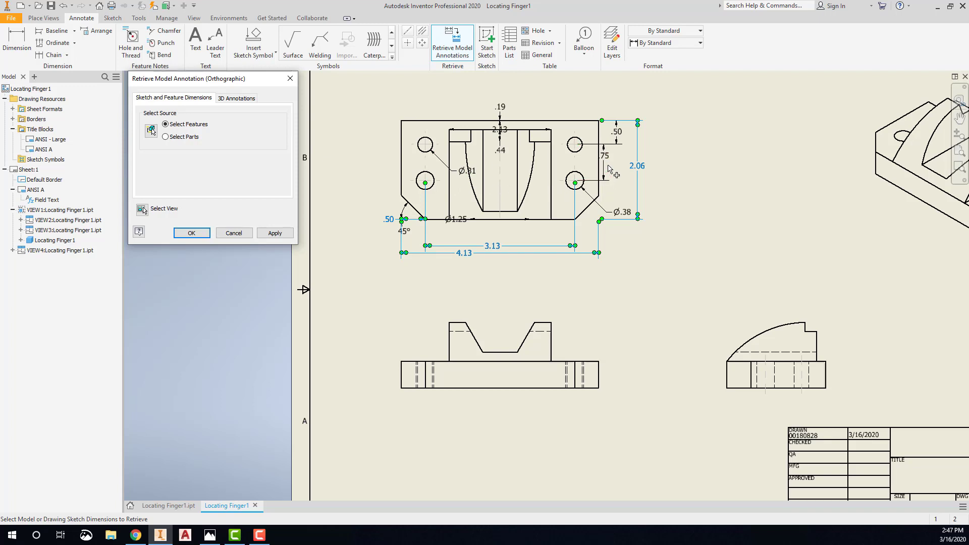
click(604, 162)
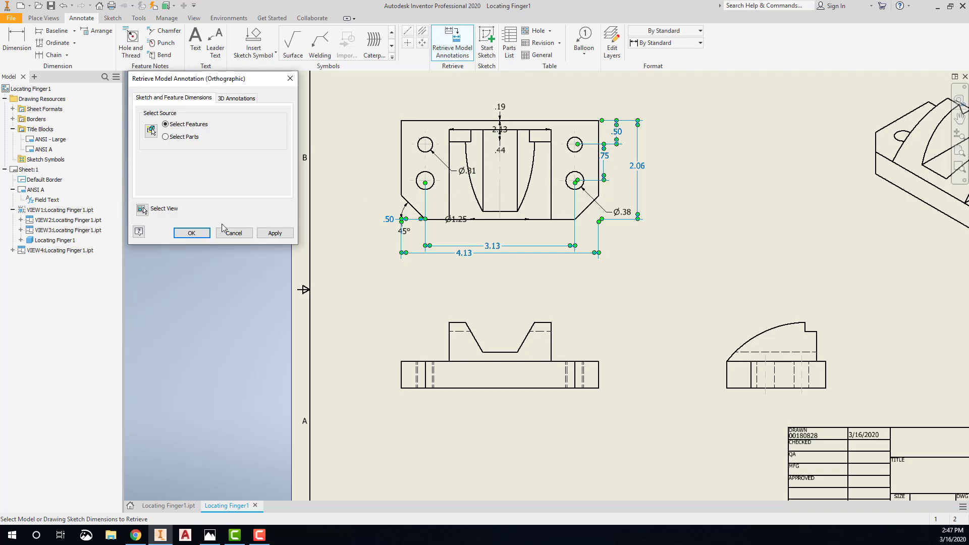
click(198, 232)
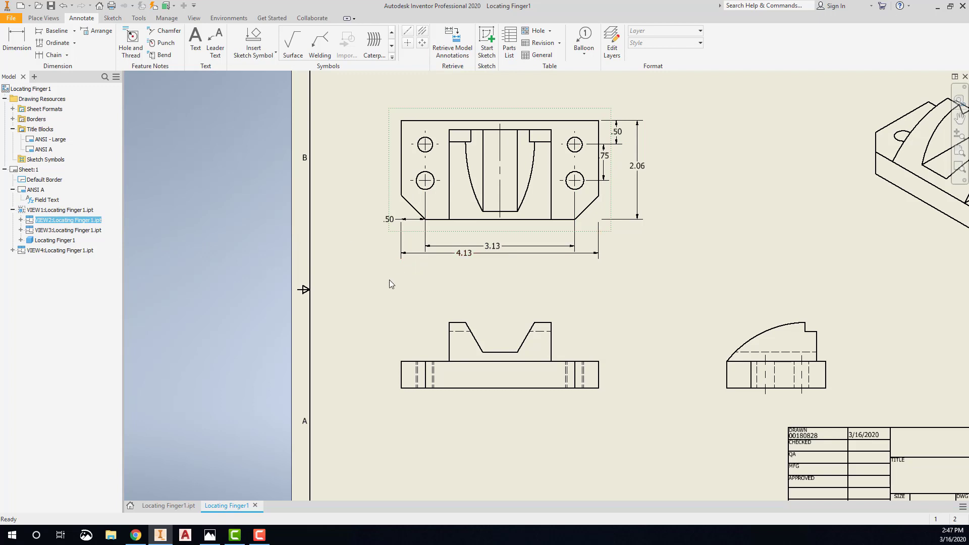
Align the .50 and .75 dimensions in one column and place 2.06 just outside them
scroll(401, 272, up, 2)
scroll(407, 277, down, 2)
middle_drag(406, 277, 296, 278)
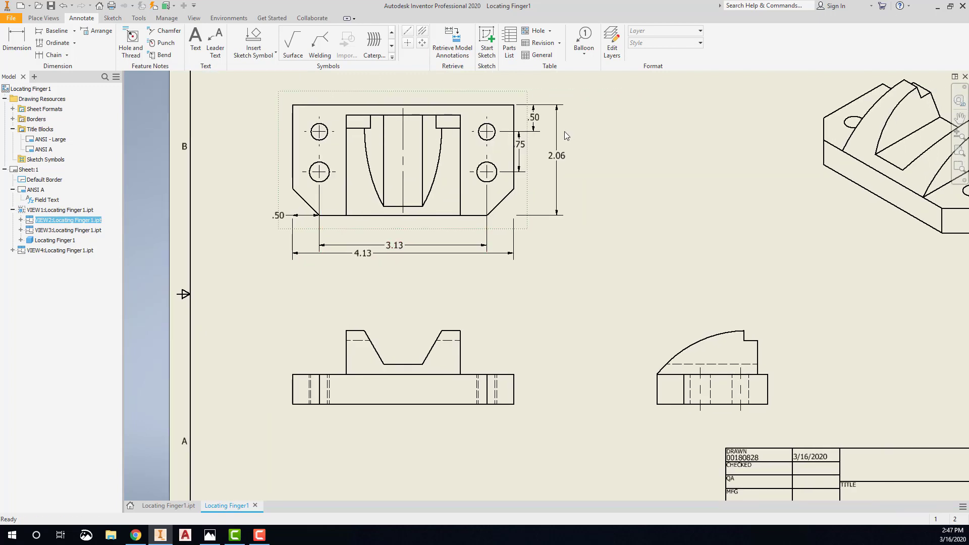
scroll(549, 137, up, 3)
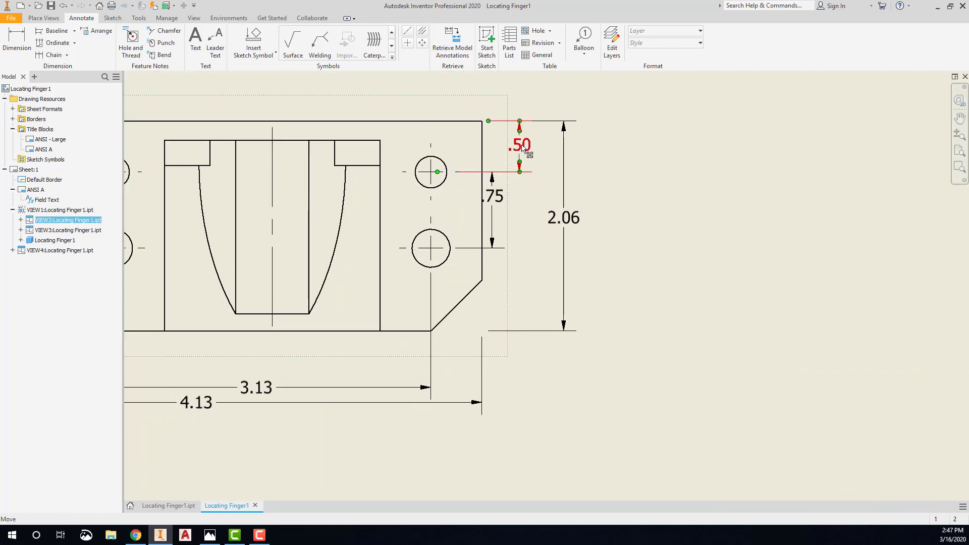
mouse_move(522, 147)
mouse_down()
mouse_move(498, 151)
mouse_move(522, 150)
mouse_up()
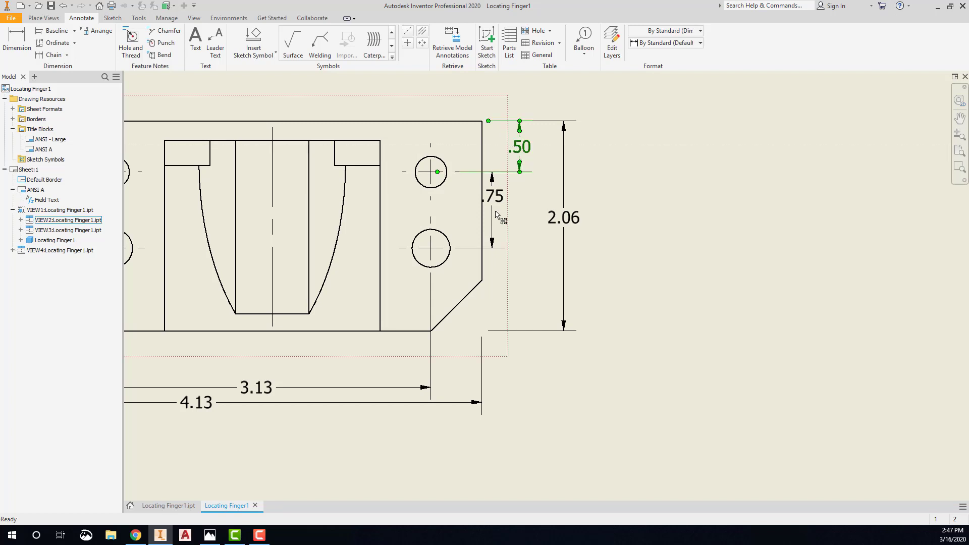
mouse_move(496, 200)
mouse_down()
mouse_move(553, 252)
mouse_move(539, 272)
mouse_move(525, 271)
mouse_move(546, 276)
mouse_up()
middle_drag(497, 299, 524, 251)
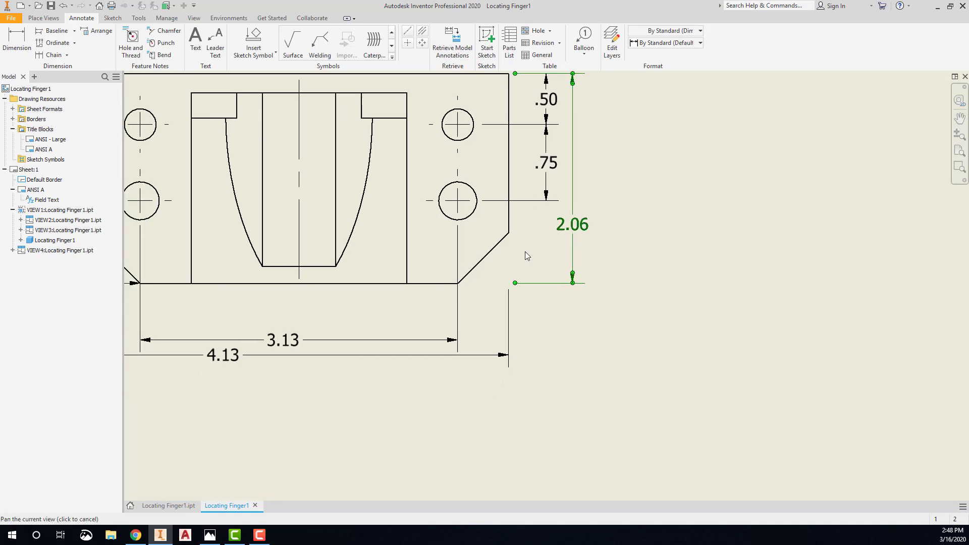
click(496, 287)
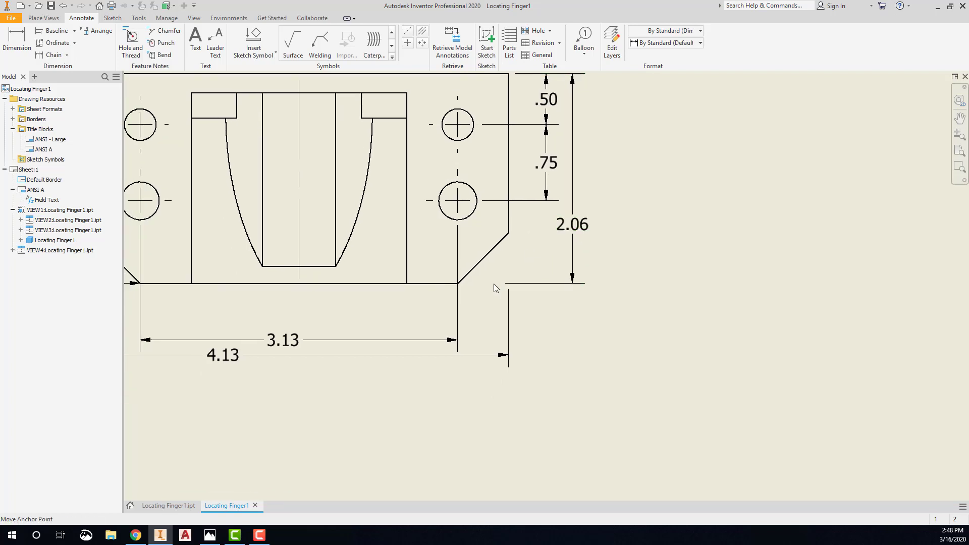
click(458, 283)
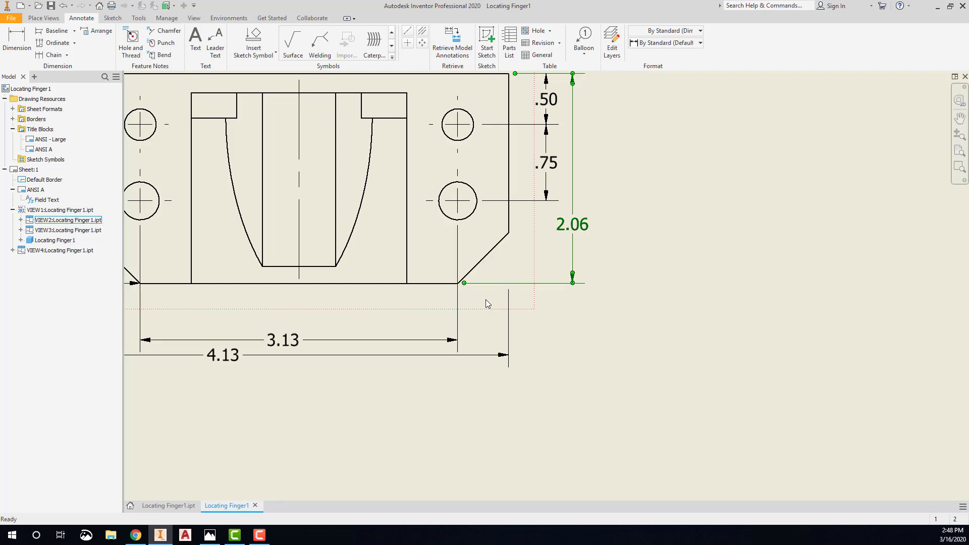
click(568, 323)
middle_drag(569, 323, 563, 400)
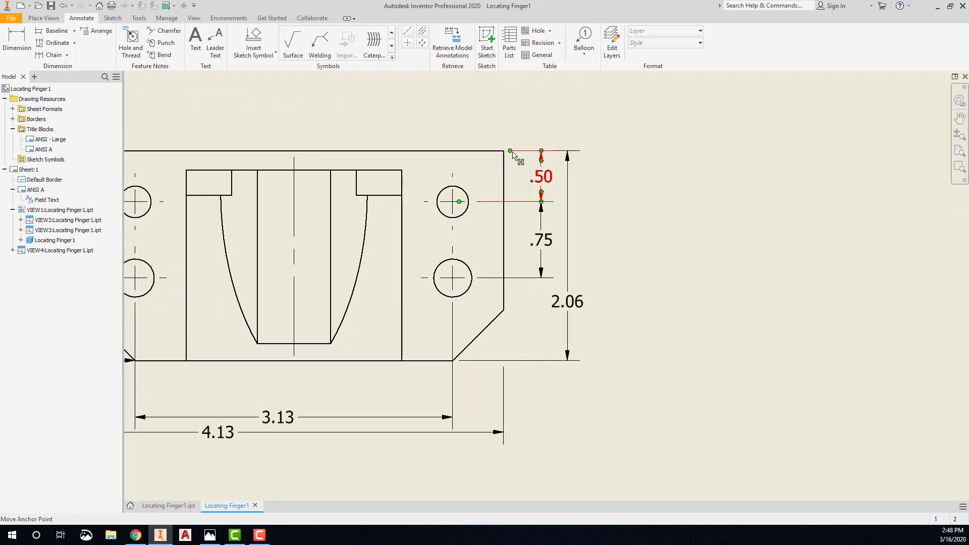
Anchor 4.13 at the chamfer corner, line up .50 and 3.13, and centre 4.13's text
mouse_move(460, 368)
middle_down()
mouse_move(564, 320)
mouse_move(528, 312)
middle_up()
click(523, 313)
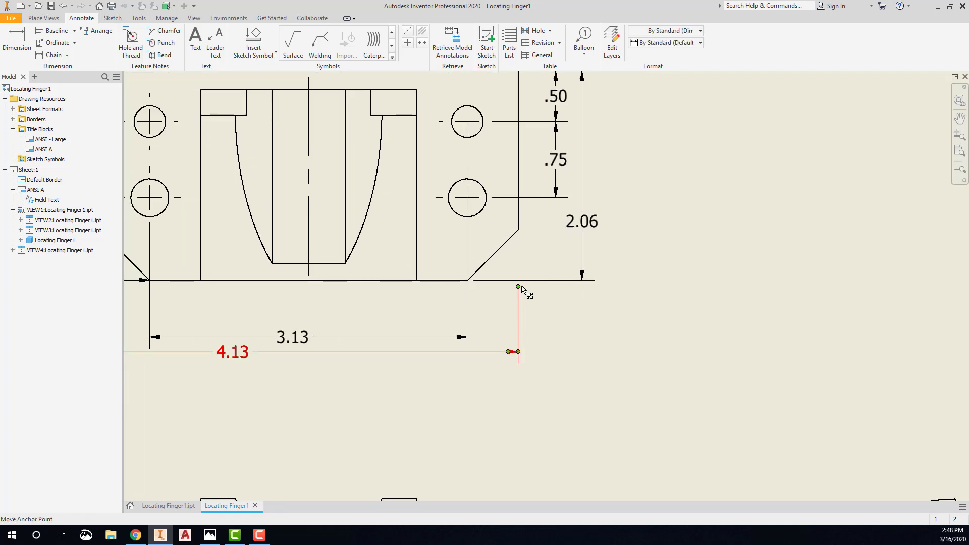
drag(522, 281, 520, 231)
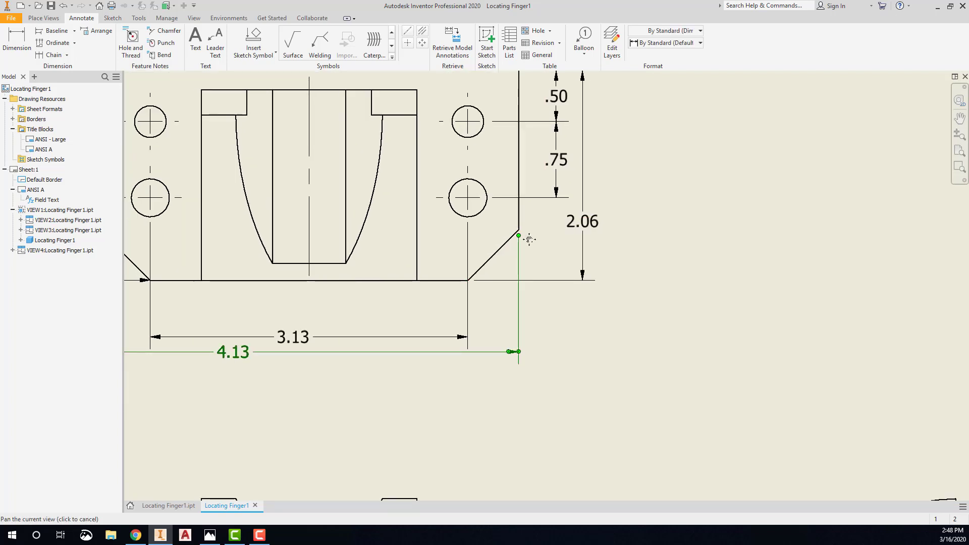
middle_drag(273, 326, 365, 274)
drag(190, 235, 191, 178)
key(Escape)
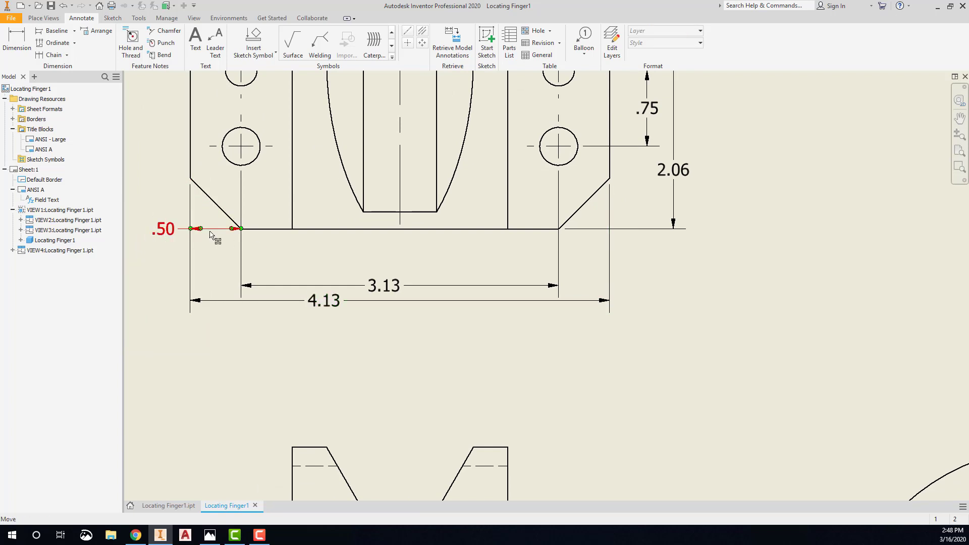
drag(222, 231, 223, 271)
key(Escape)
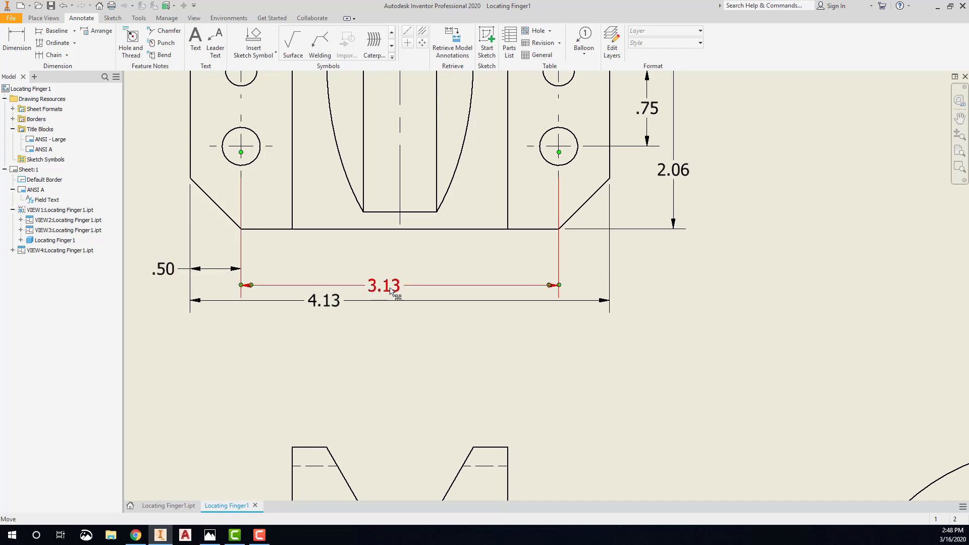
drag(390, 291, 402, 273)
drag(328, 300, 402, 292)
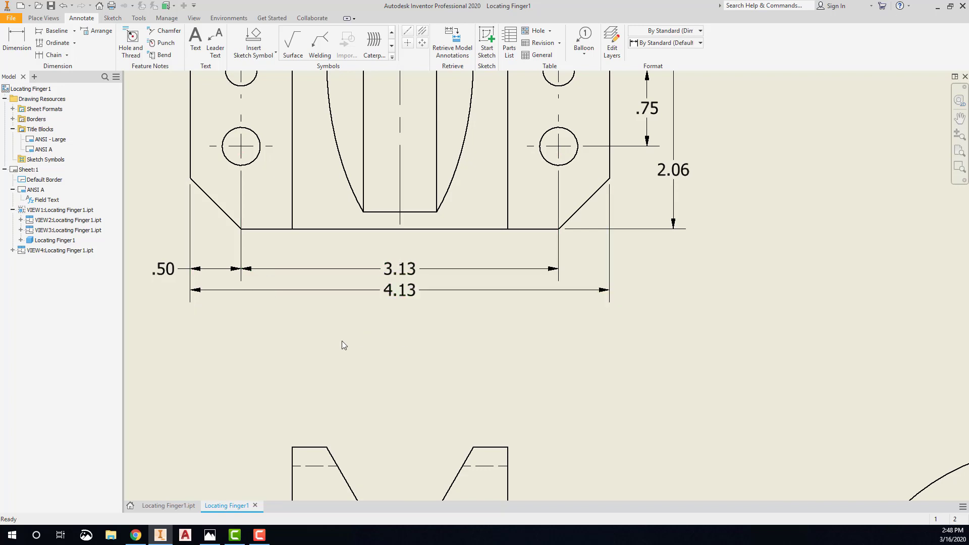
scroll(346, 337, down, 2)
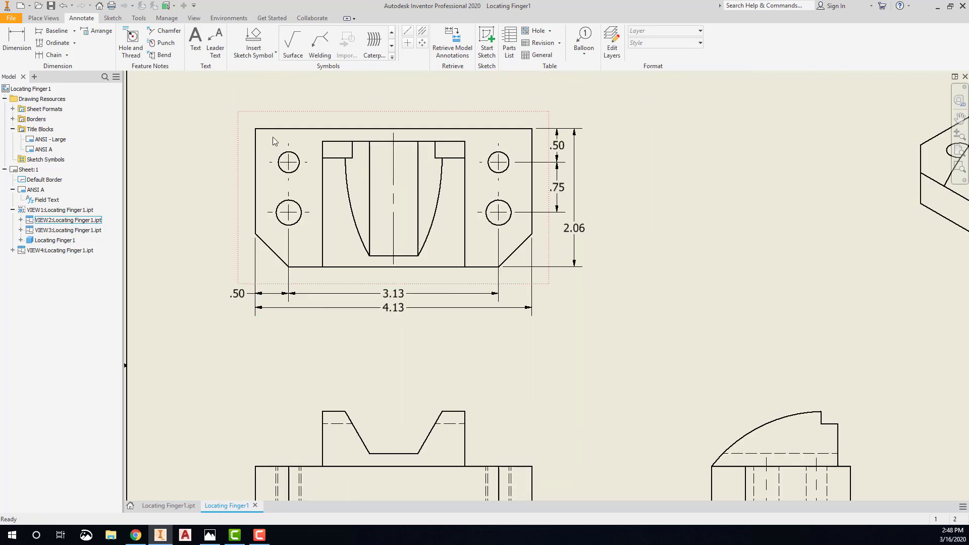
Retrieve the 45° chamfer angle dimension onto the top view
right_click(247, 189)
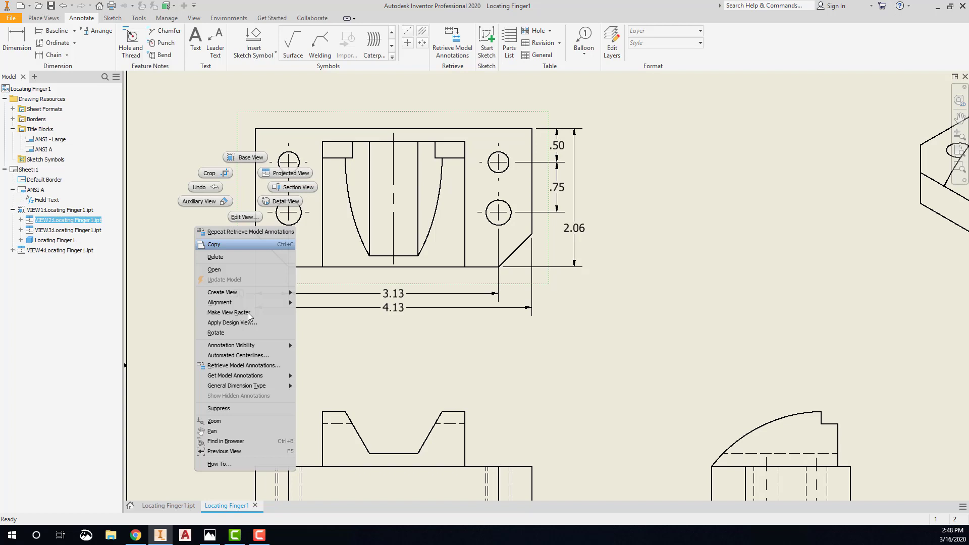
click(250, 365)
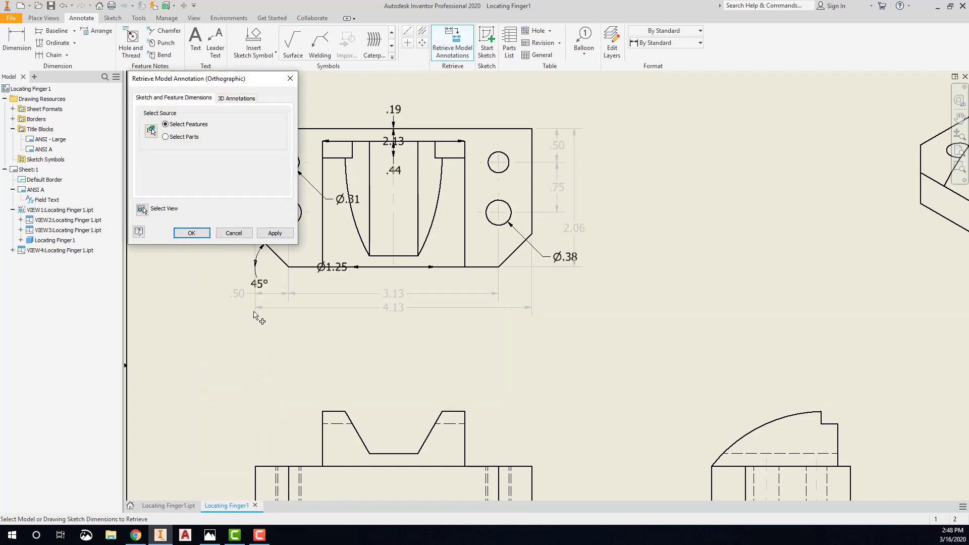
click(256, 282)
click(192, 232)
Reposition the 45° dimension, undoing a trial deletion and anchor move
drag(256, 281, 223, 244)
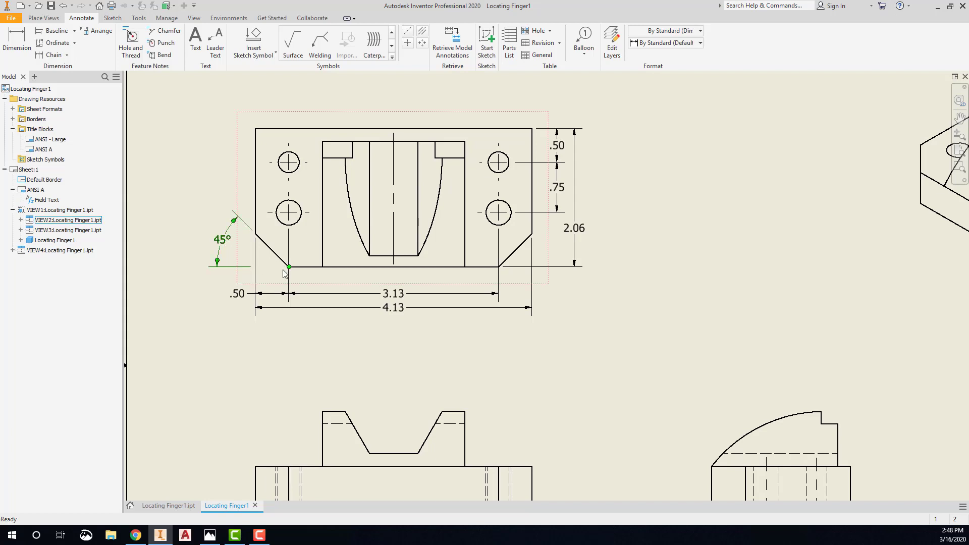
key(Delete)
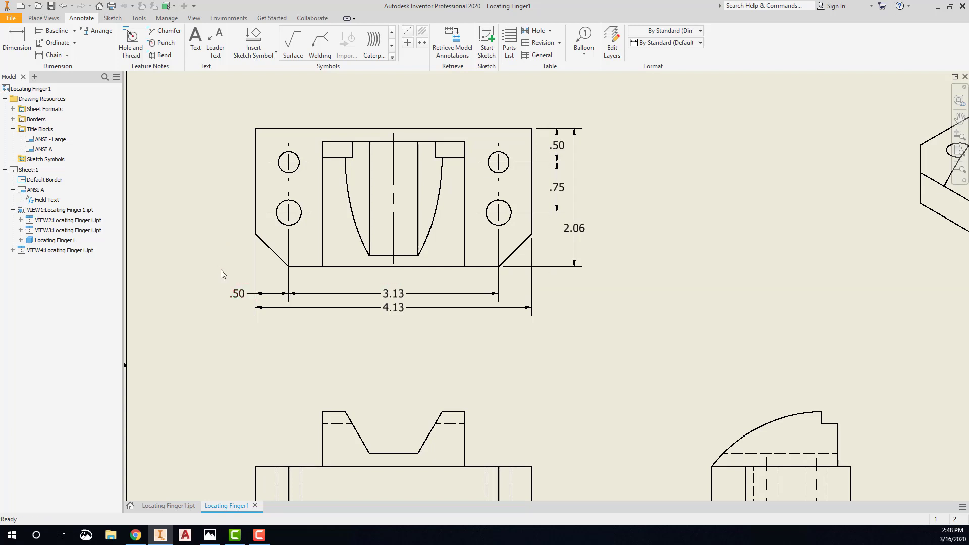
key(ctrl+z)
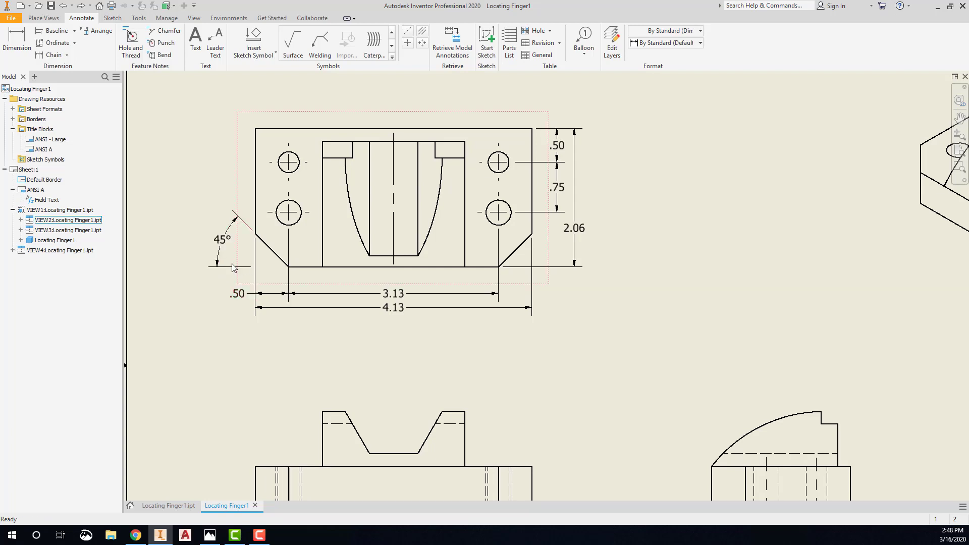
click(234, 267)
drag(250, 267, 298, 271)
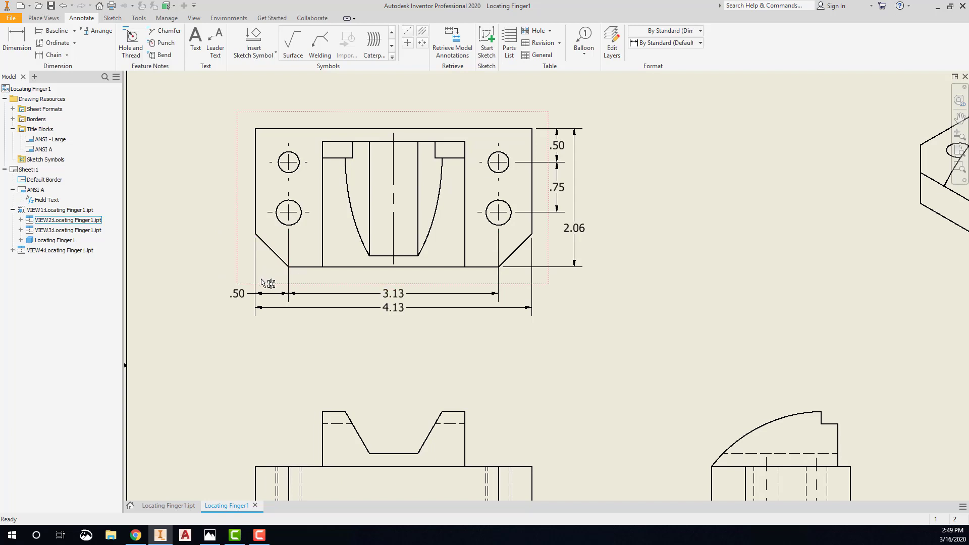
key(ctrl+z)
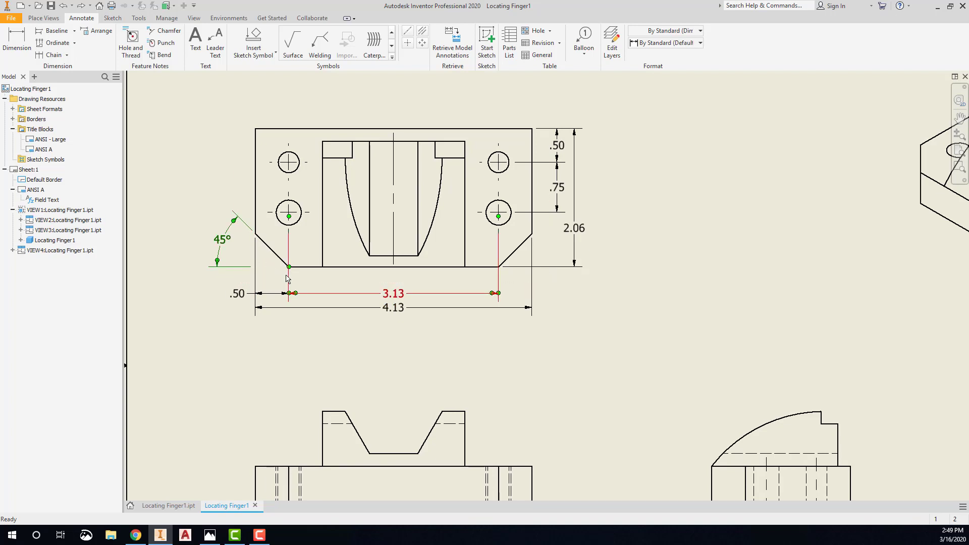
Delete the old 45° angle dimension from the top view
scroll(450, 361, up, 2)
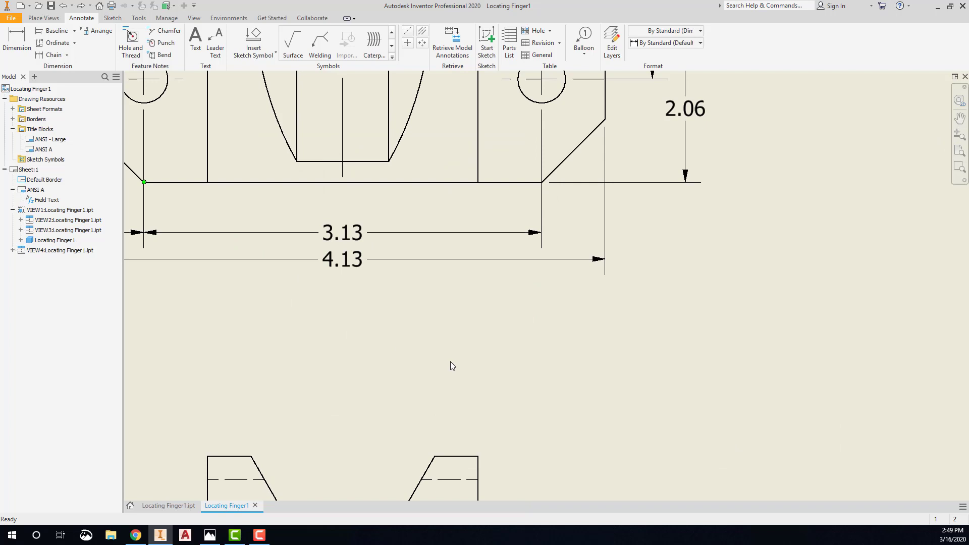
scroll(453, 362, down, 4)
middle_drag(453, 362, 398, 358)
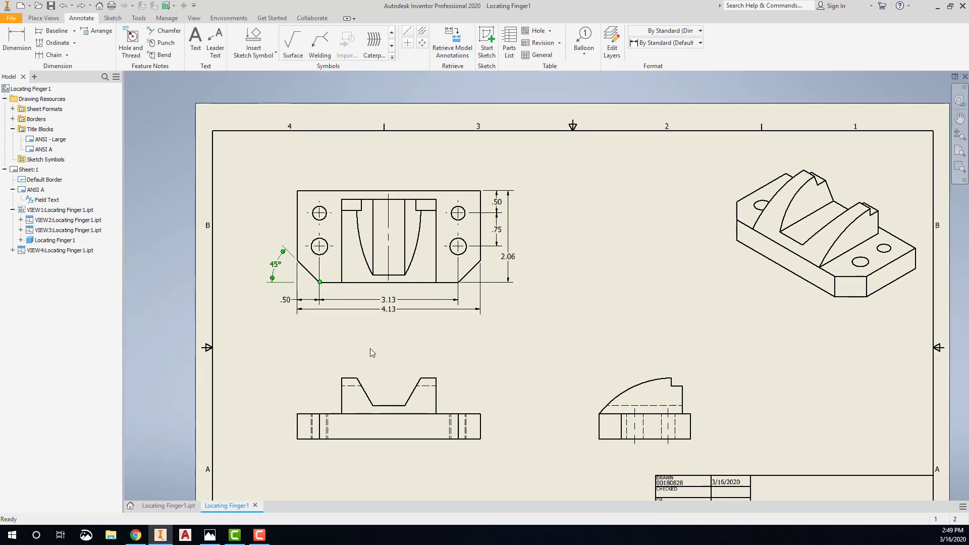
key(Delete)
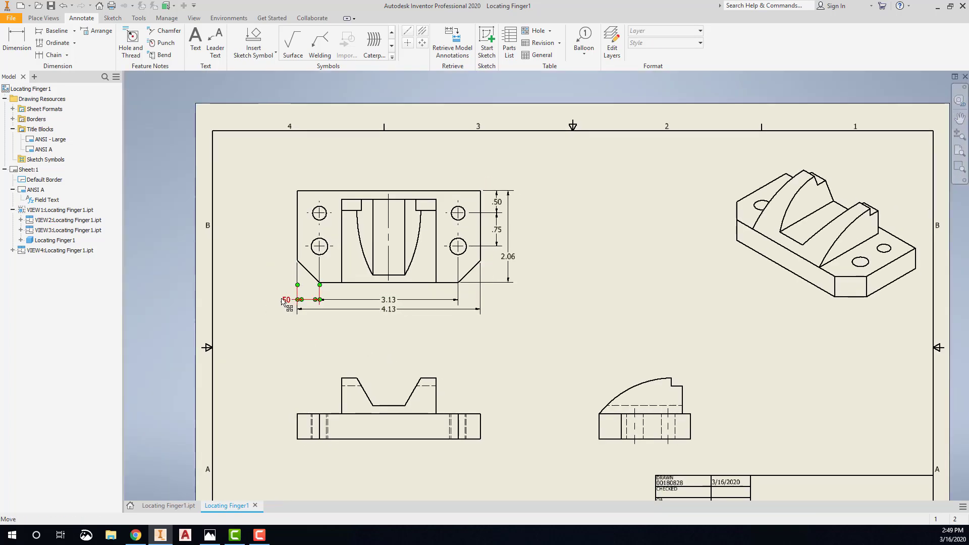
key(Escape)
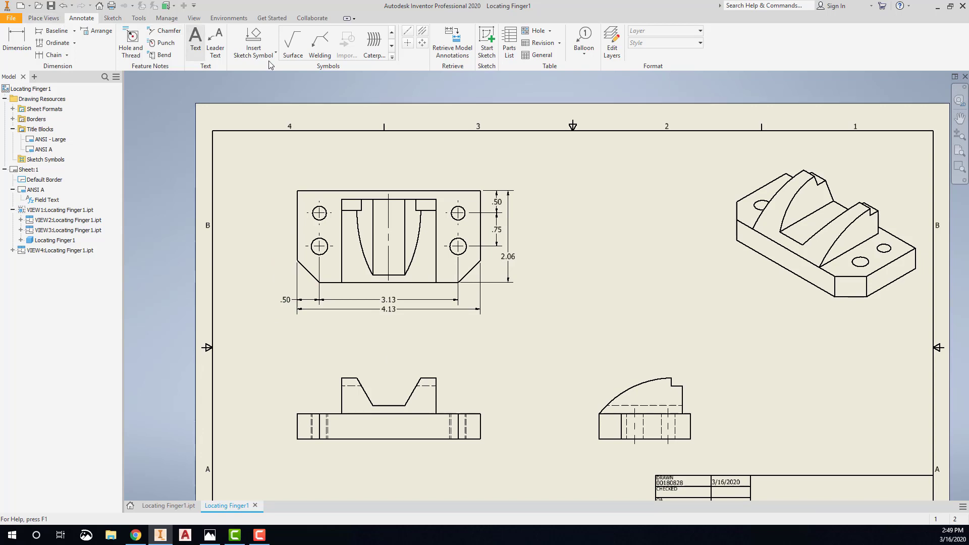
Dimension the lower-left chamfer with a 45° angle measured from the bottom edge
key(d)
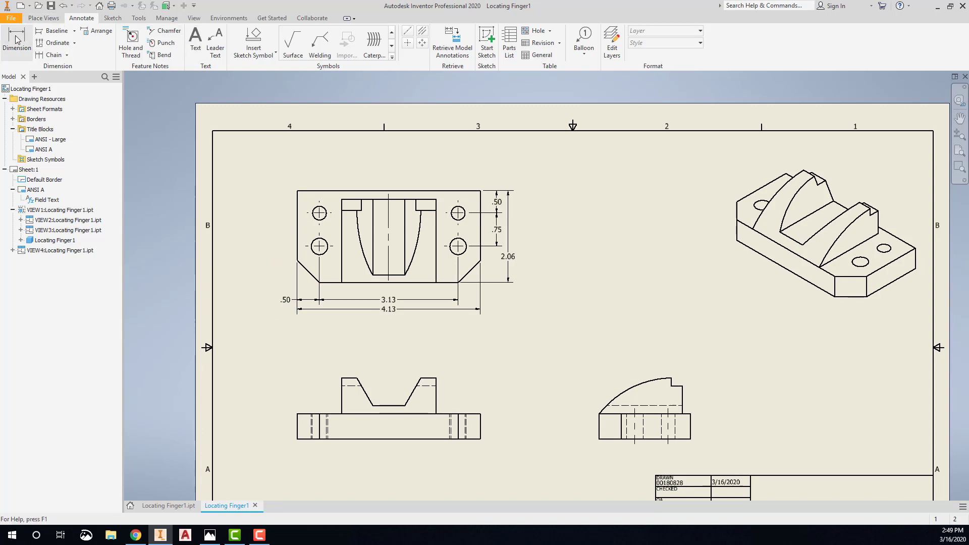
click(325, 283)
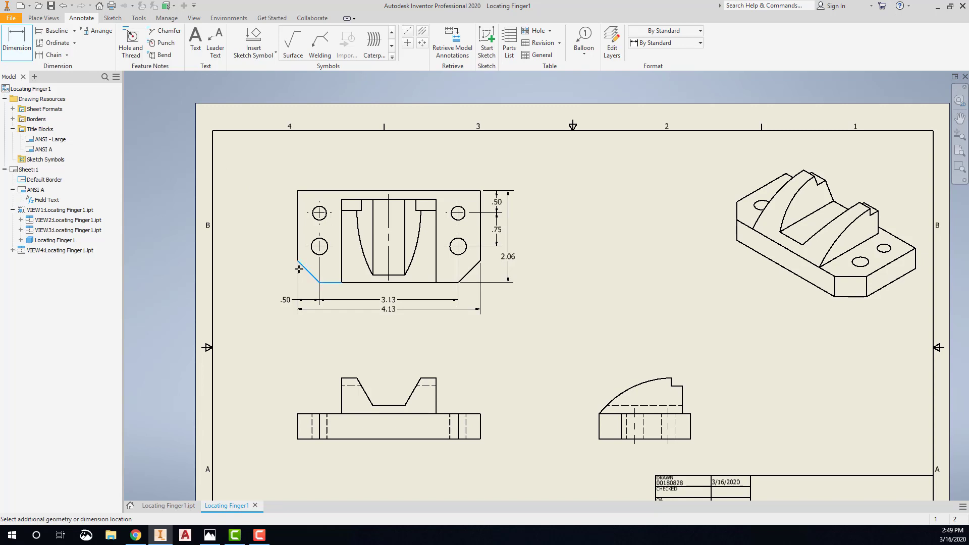
click(243, 297)
click(354, 253)
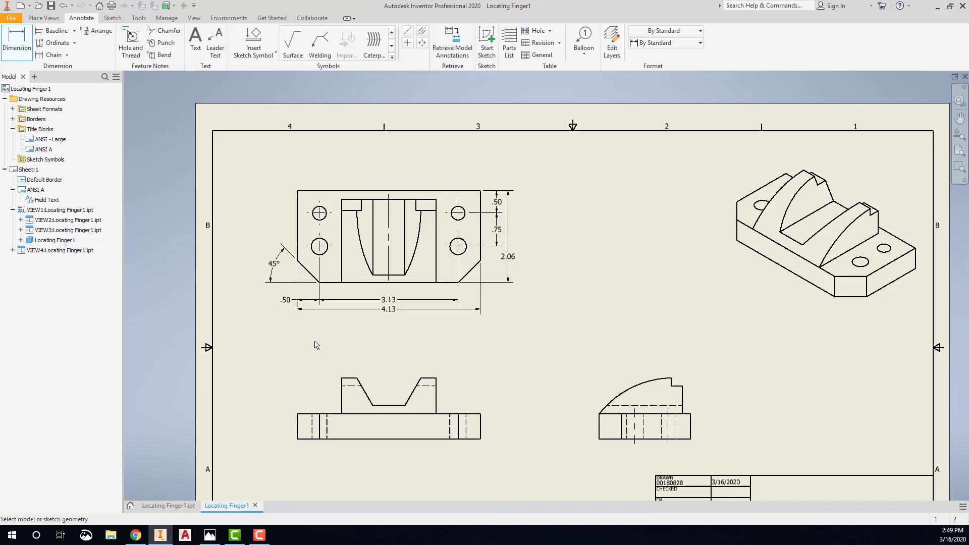
scroll(318, 338, up, 3)
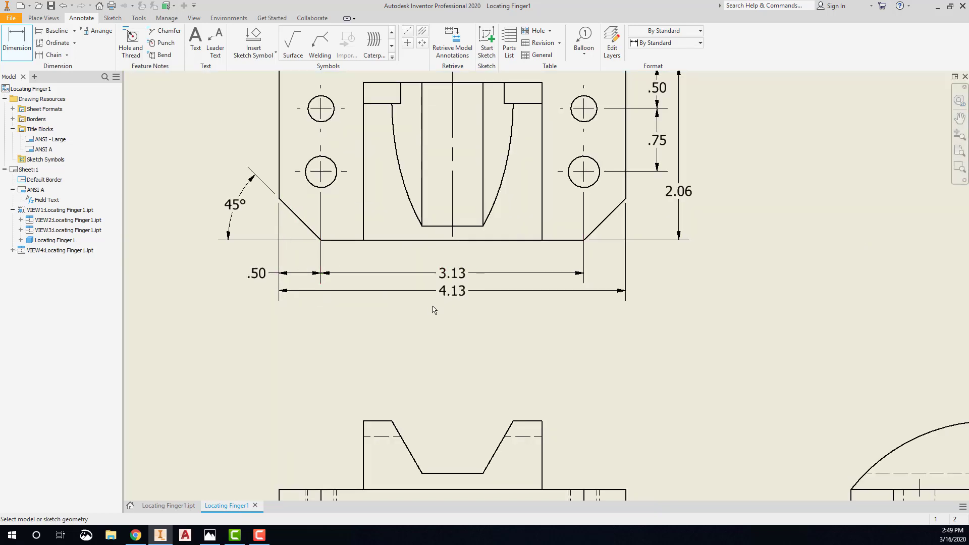
scroll(433, 308, up, 2)
scroll(439, 308, down, 3)
mouse_move(462, 329)
middle_down()
mouse_move(438, 281)
mouse_move(443, 260)
middle_up()
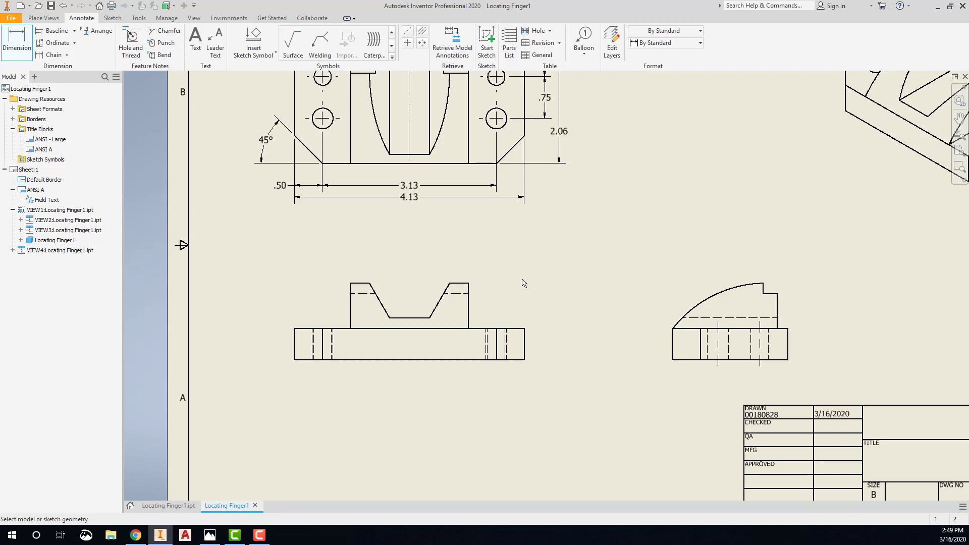
middle_drag(523, 282, 508, 223)
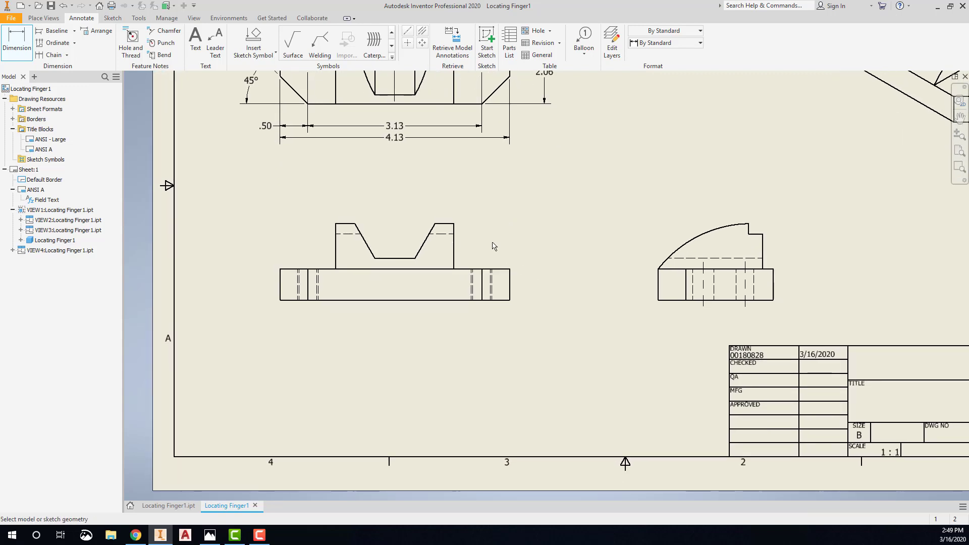
Retrieve the front view's model dimensions, keeping the 30° angle and .56 height
right_click(525, 233)
click(559, 230)
right_click(525, 250)
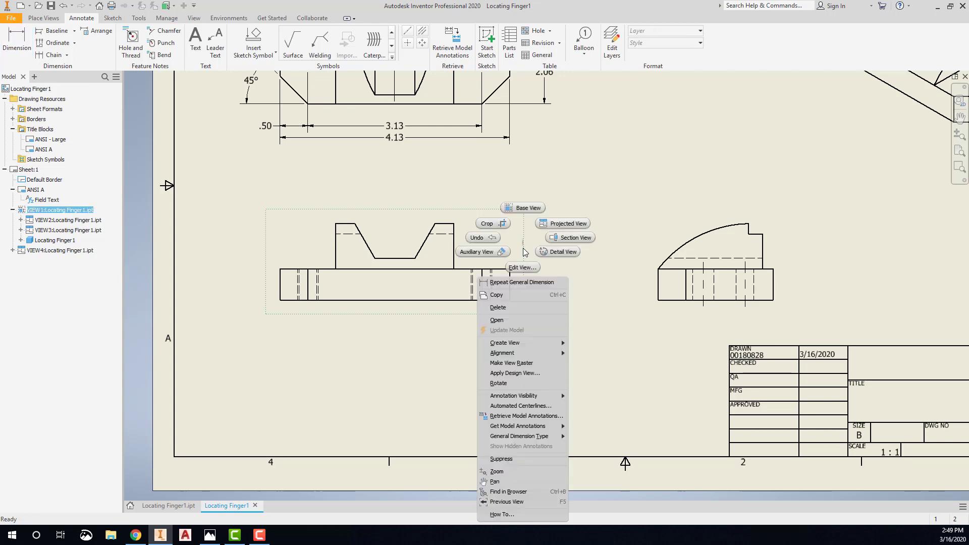
click(529, 416)
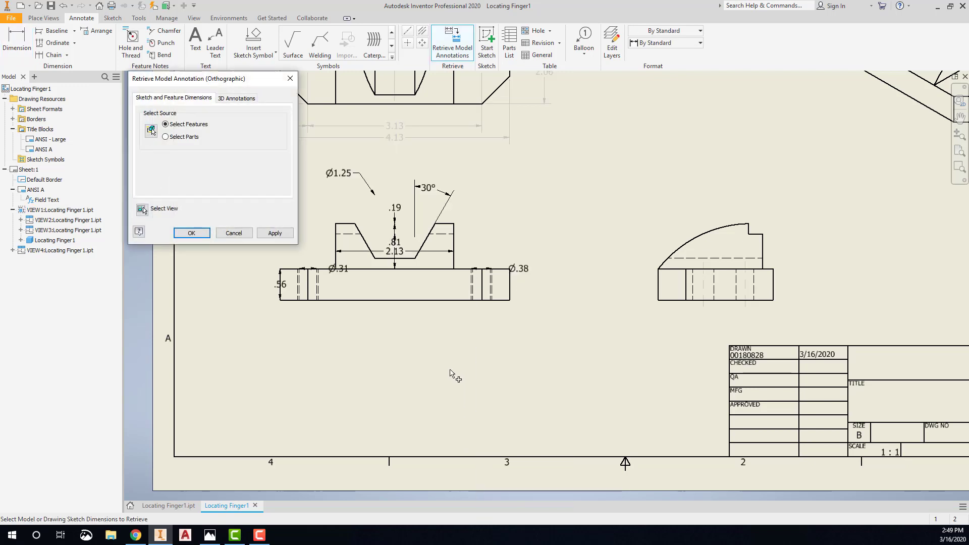
middle_drag(444, 347, 447, 375)
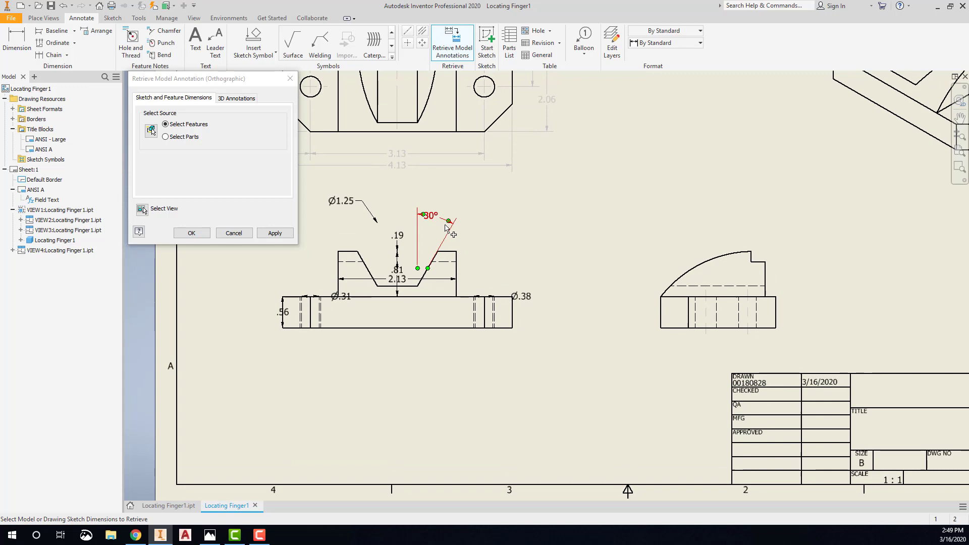
click(432, 218)
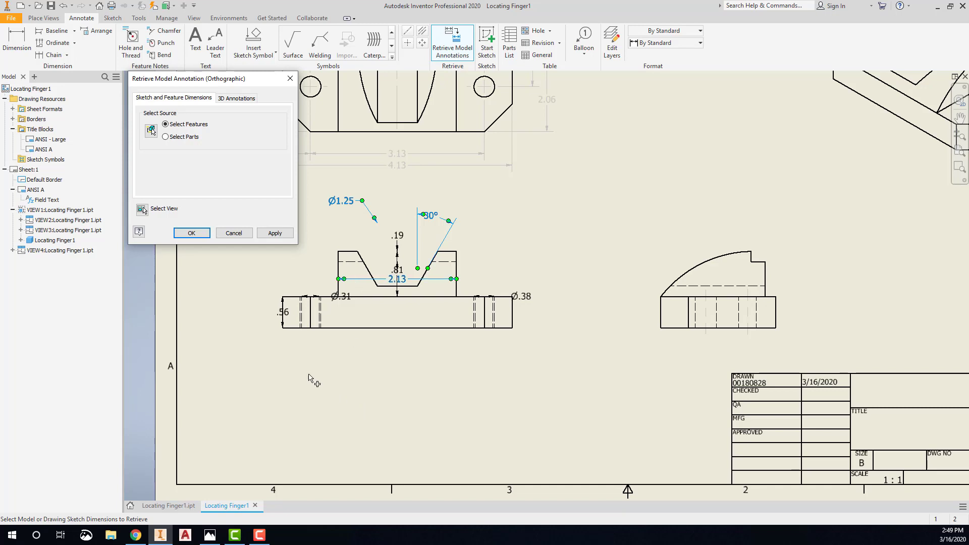
click(283, 312)
click(196, 234)
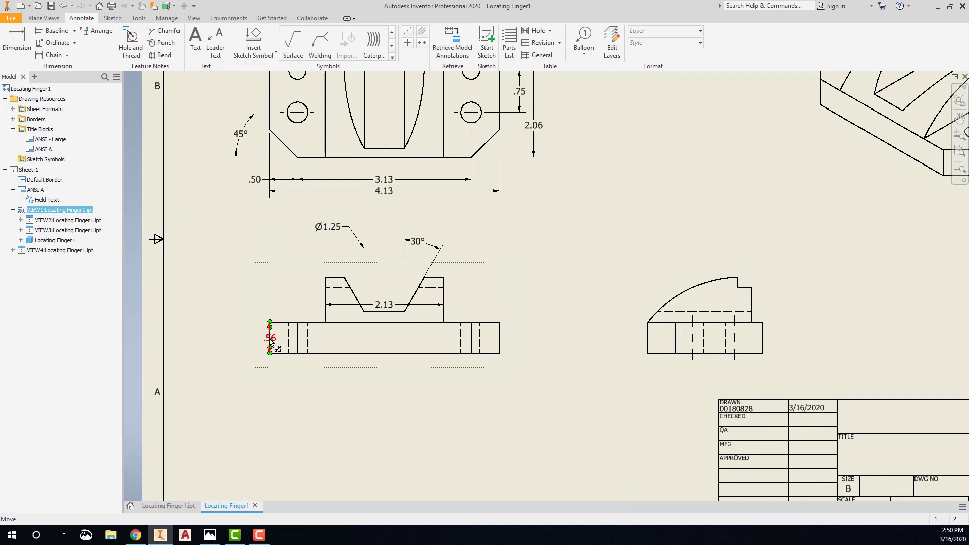
Move the .56 dimension to the right side of the front view
drag(271, 345, 547, 345)
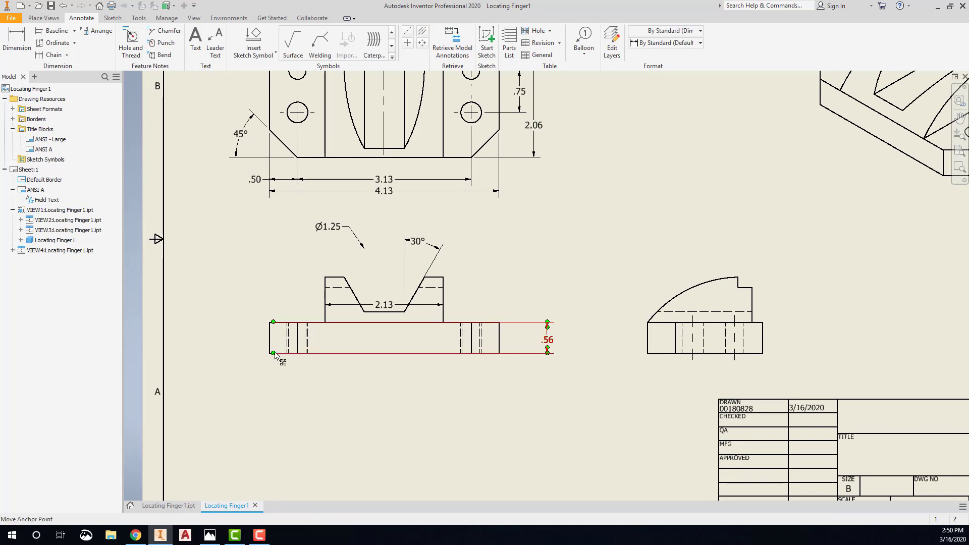
drag(273, 353, 500, 322)
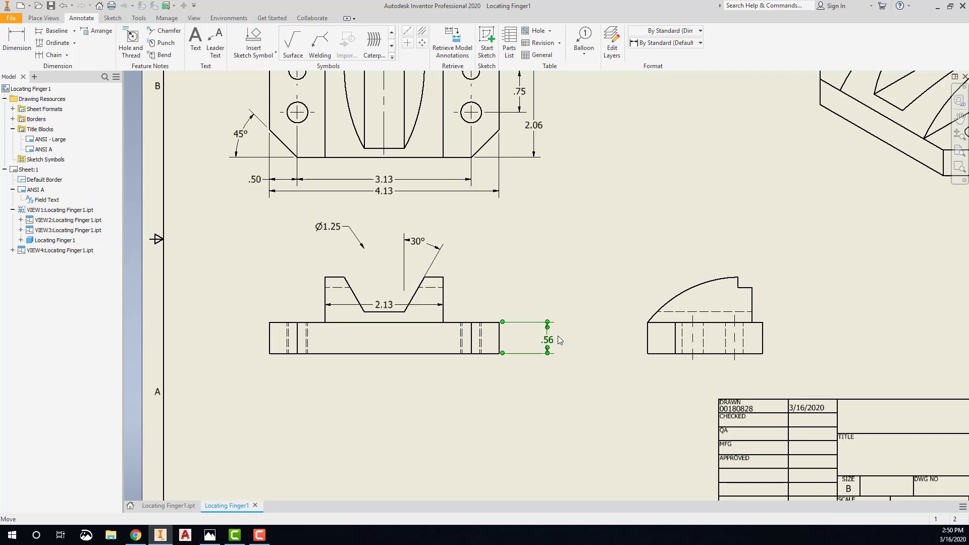
drag(551, 347, 524, 345)
click(486, 291)
scroll(406, 293, up, 3)
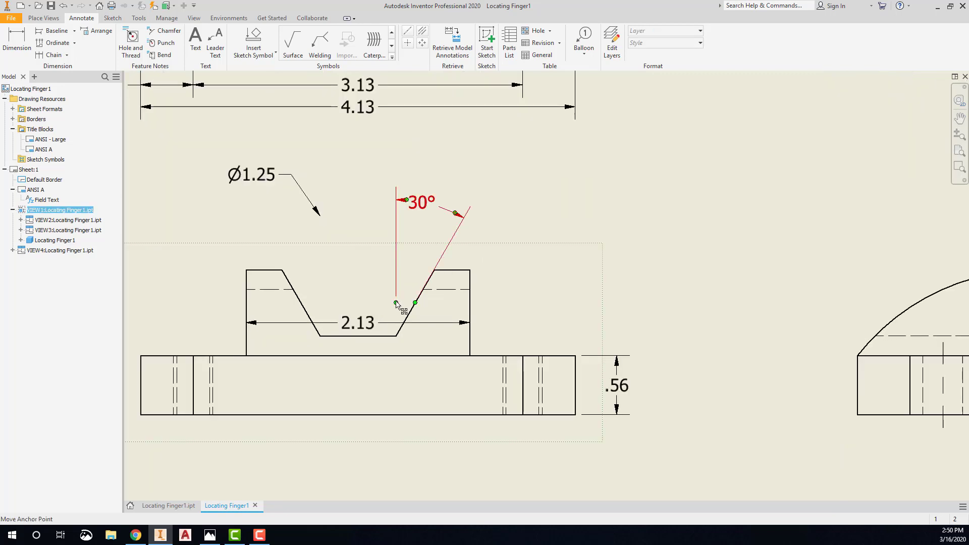
Delete the 30° angle dimension from the front view
click(398, 303)
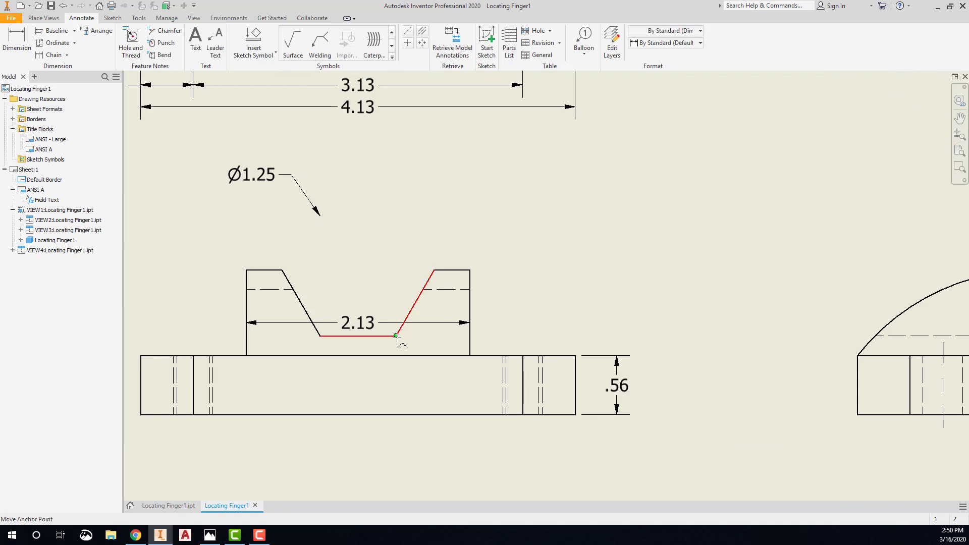
click(404, 287)
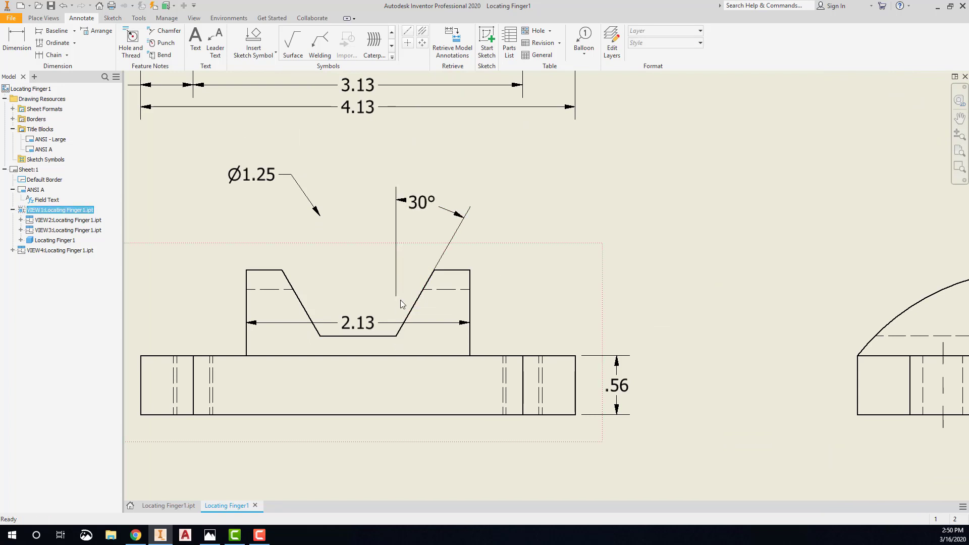
click(396, 297)
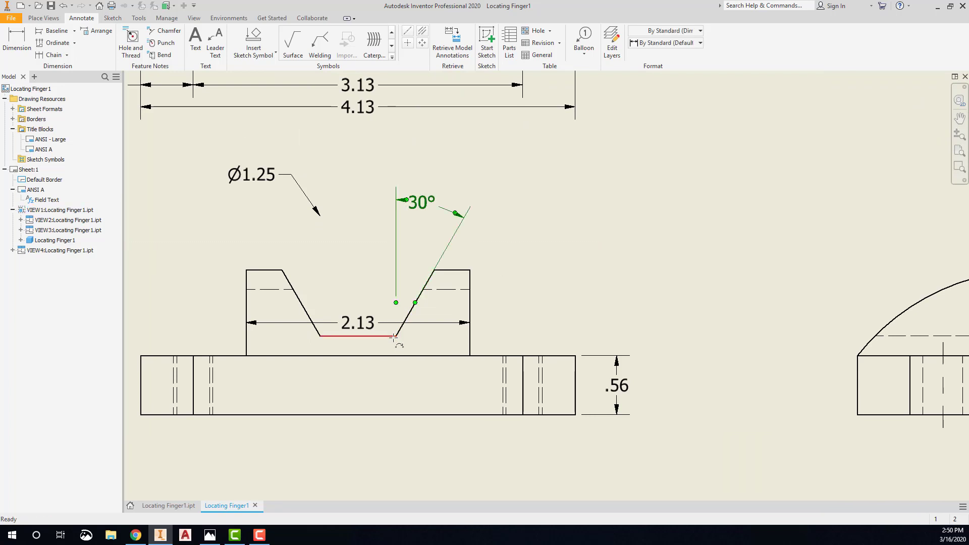
click(371, 262)
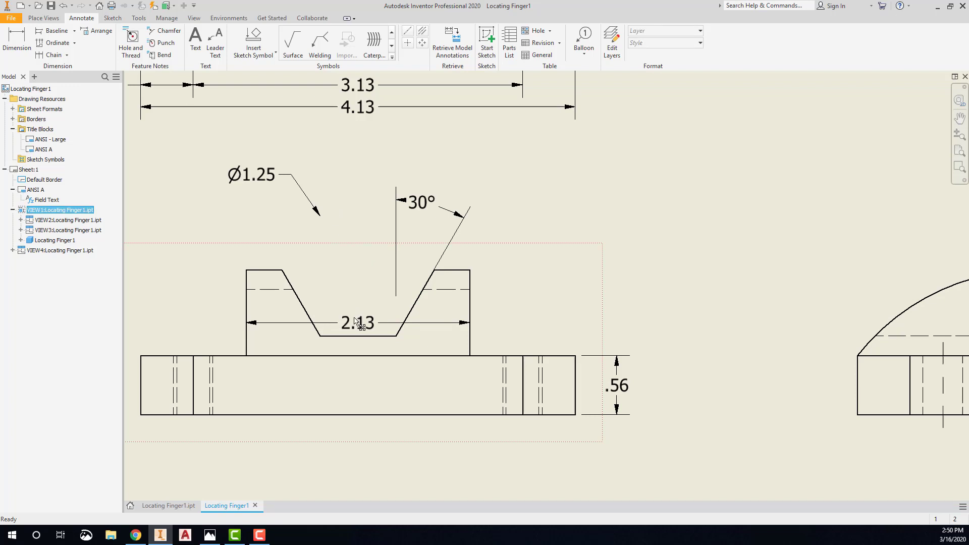
key(Escape)
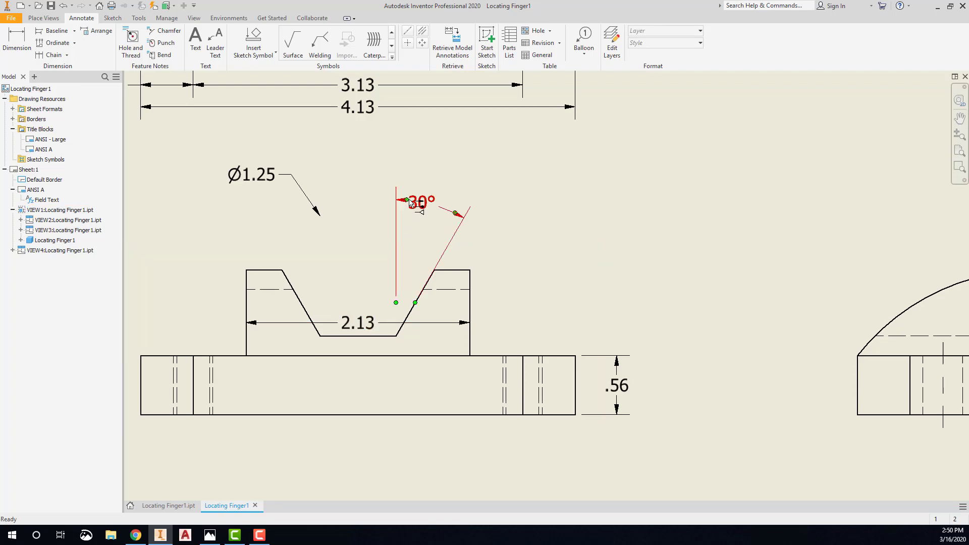
click(409, 202)
key(Delete)
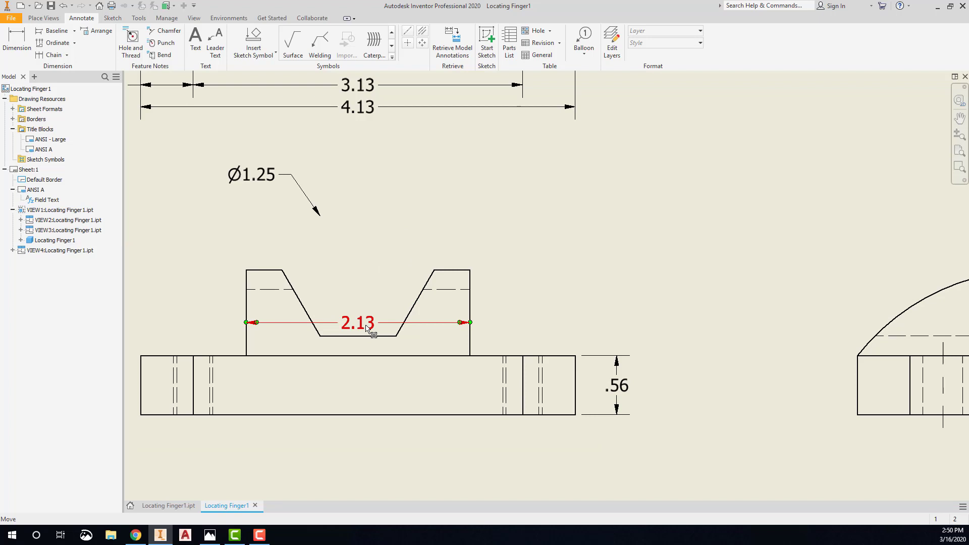
Move the 2.13 dimension above the part, over the Ø1.25 note
drag(364, 323, 359, 236)
drag(245, 313, 247, 285)
click(246, 270)
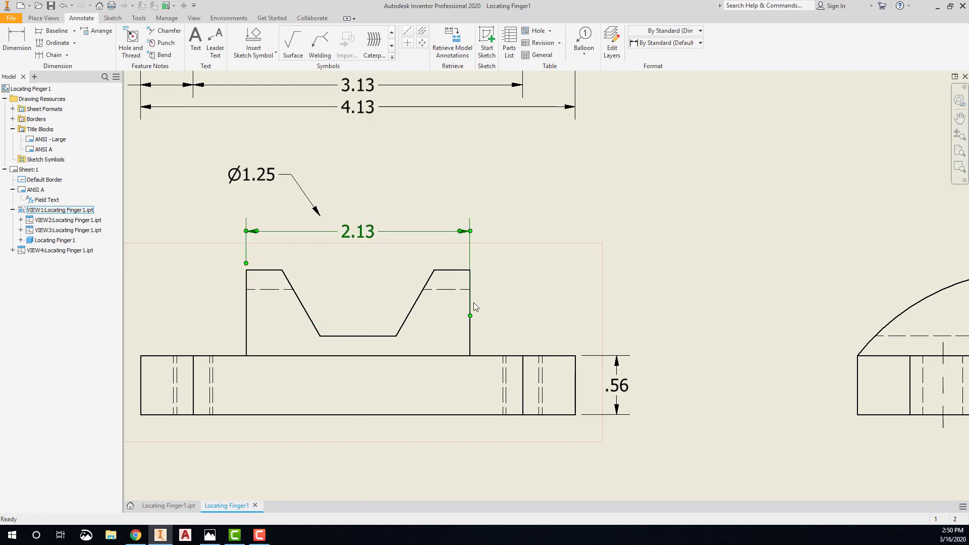
click(470, 272)
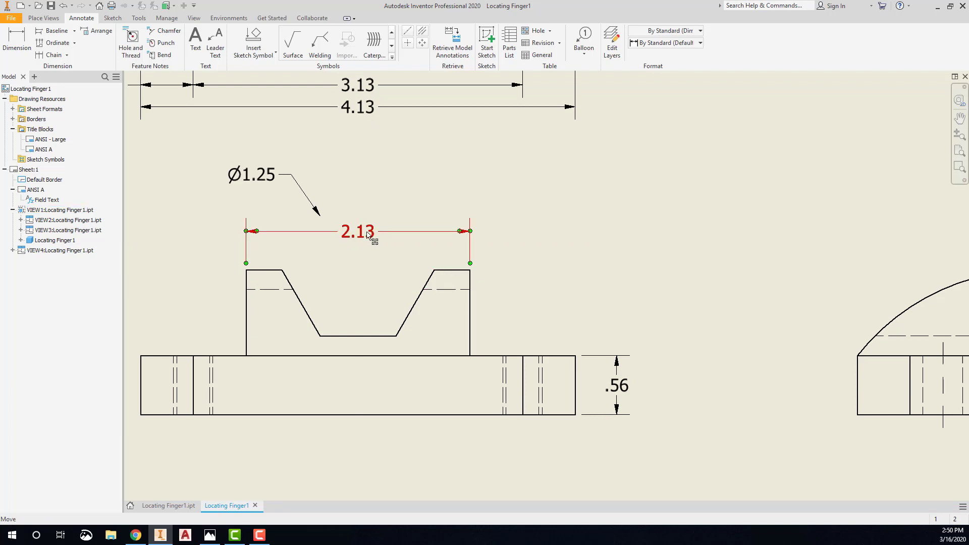
drag(371, 244, 356, 158)
click(522, 209)
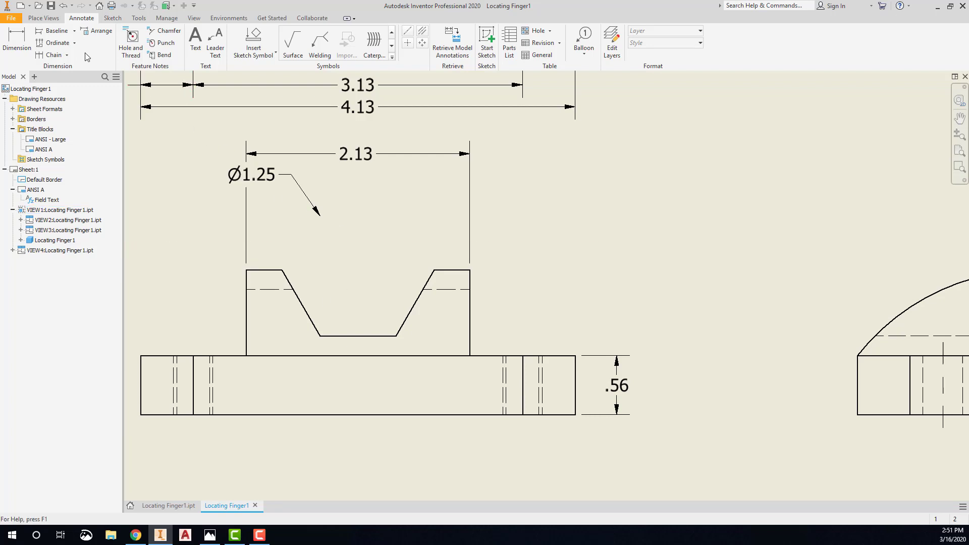
Start a sketch on the front view and project the notch's slanted and bottom edges
click(50, 20)
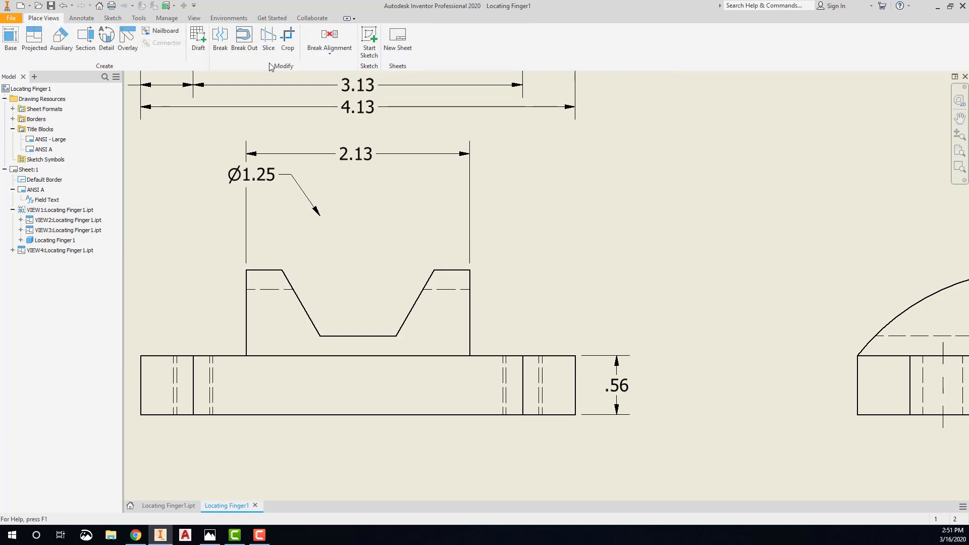
click(374, 53)
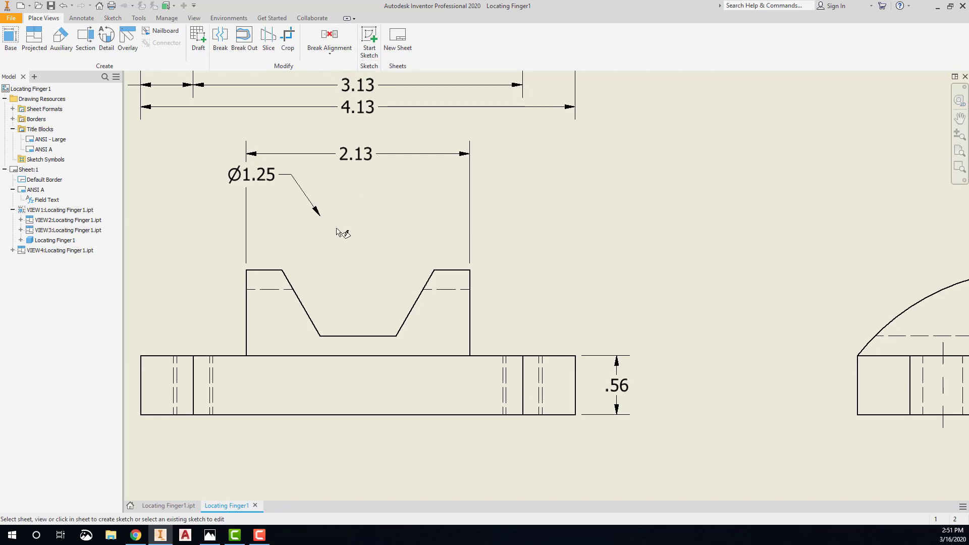
click(341, 267)
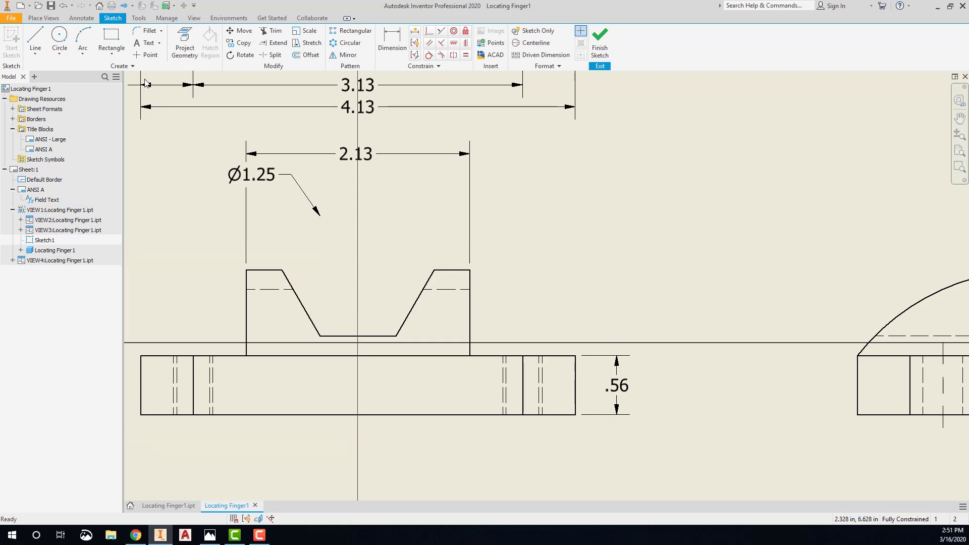
click(184, 41)
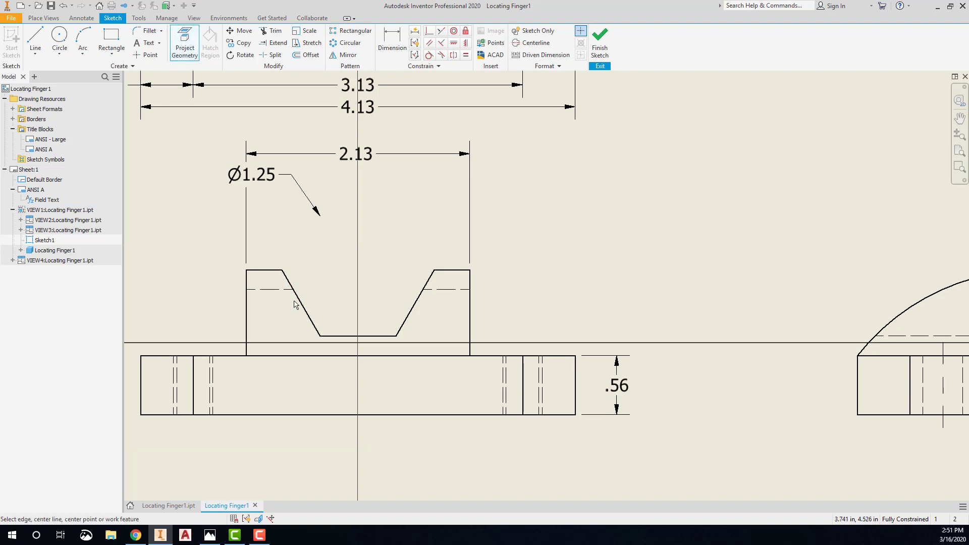
click(310, 318)
click(337, 336)
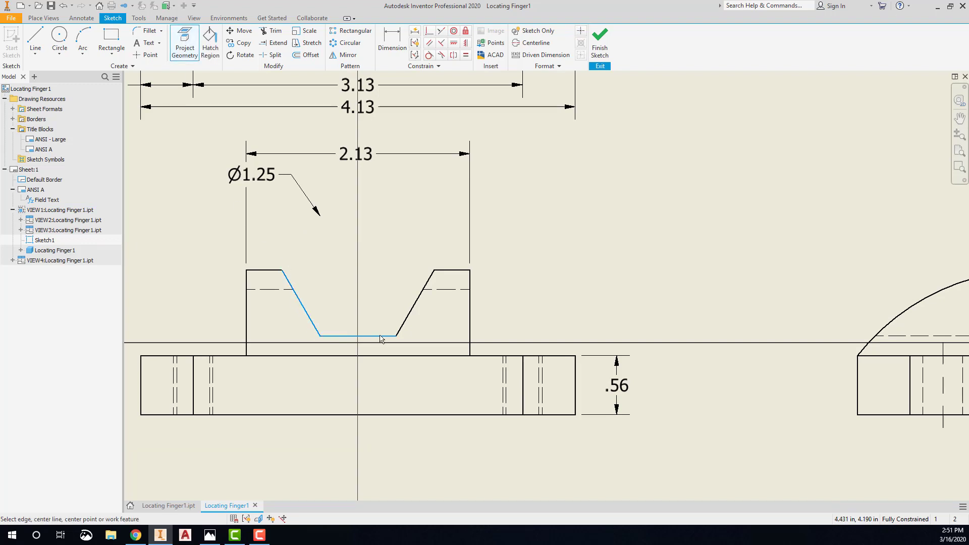
click(404, 321)
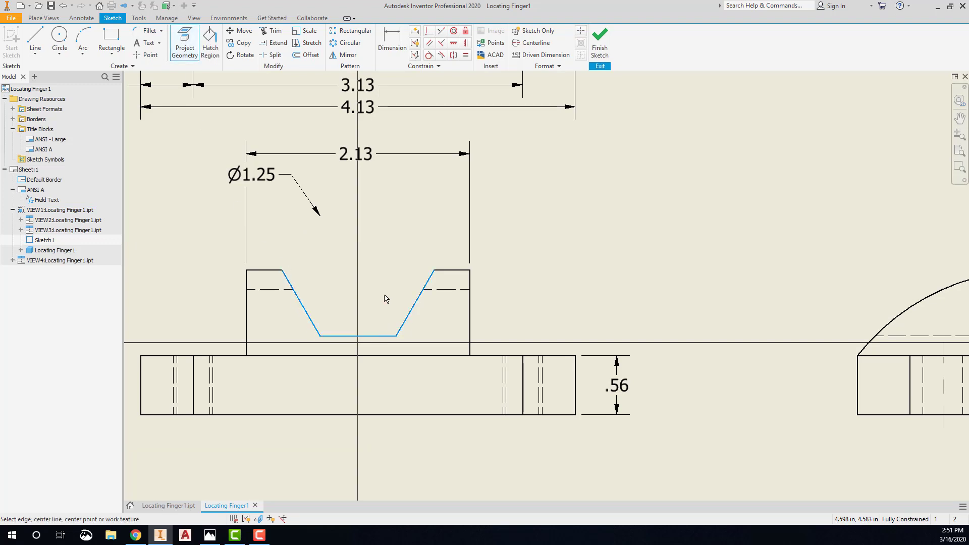
Draw a circle in the V-groove, tangent to both slanted sides
click(59, 40)
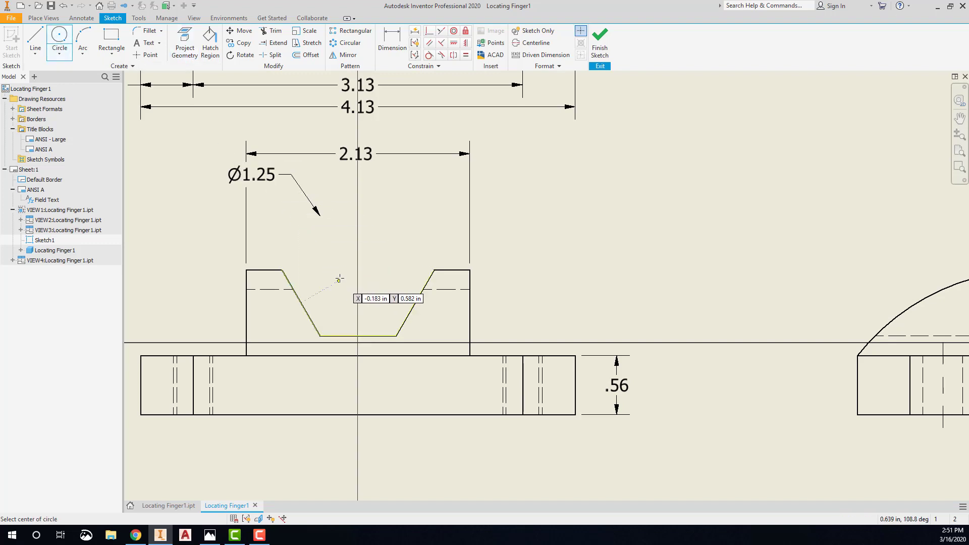
click(358, 265)
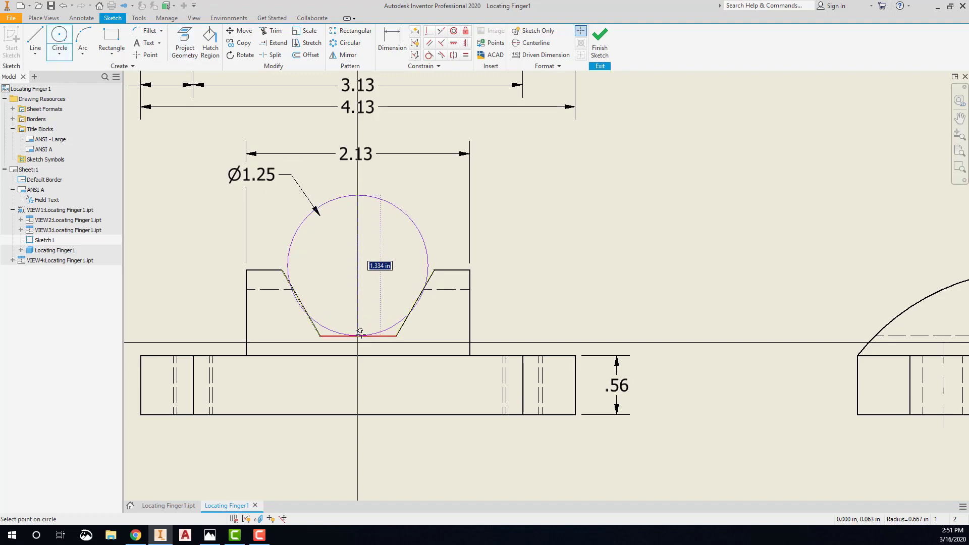
click(359, 332)
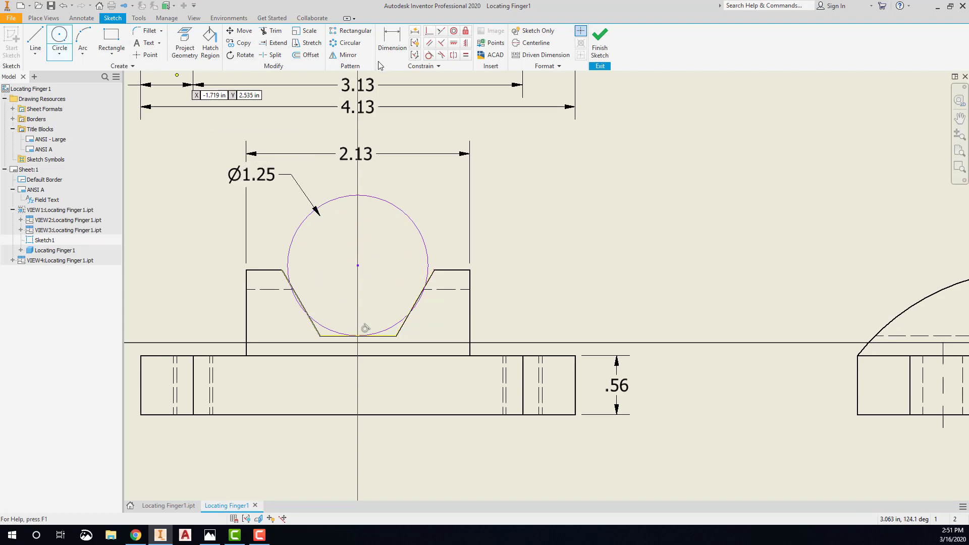
click(428, 54)
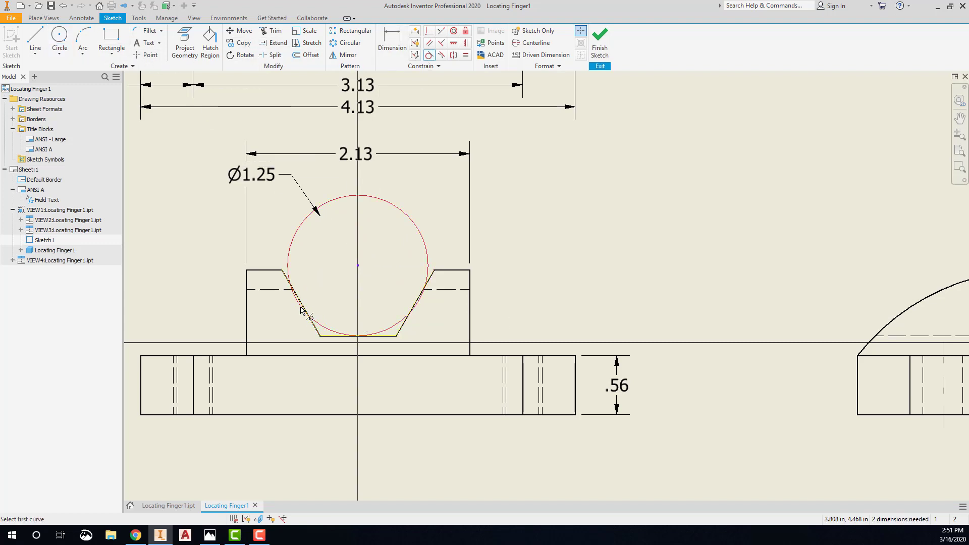
click(292, 249)
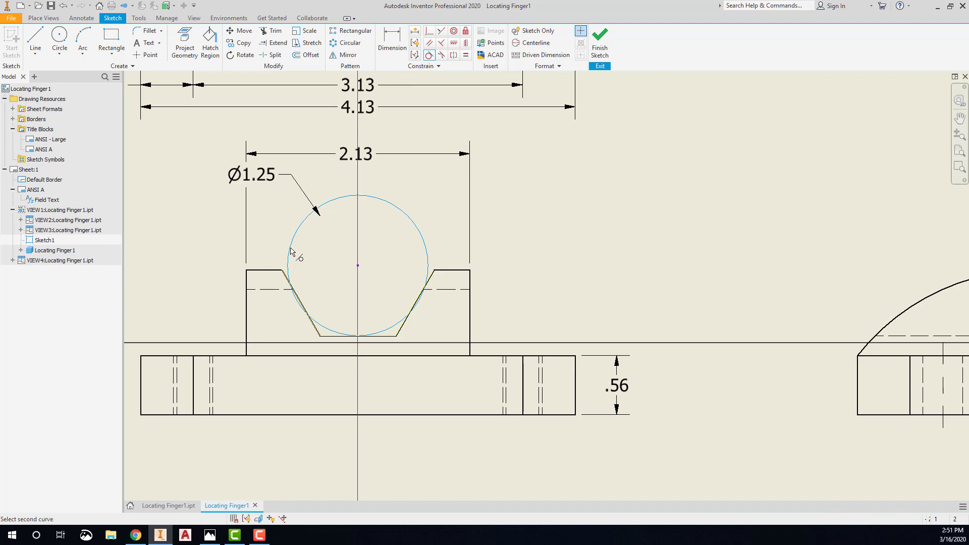
click(315, 332)
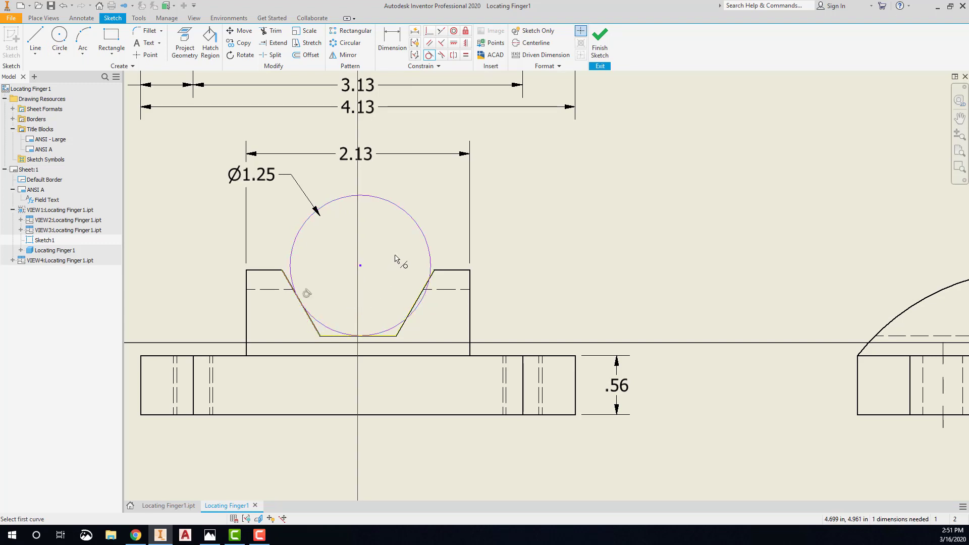
click(425, 236)
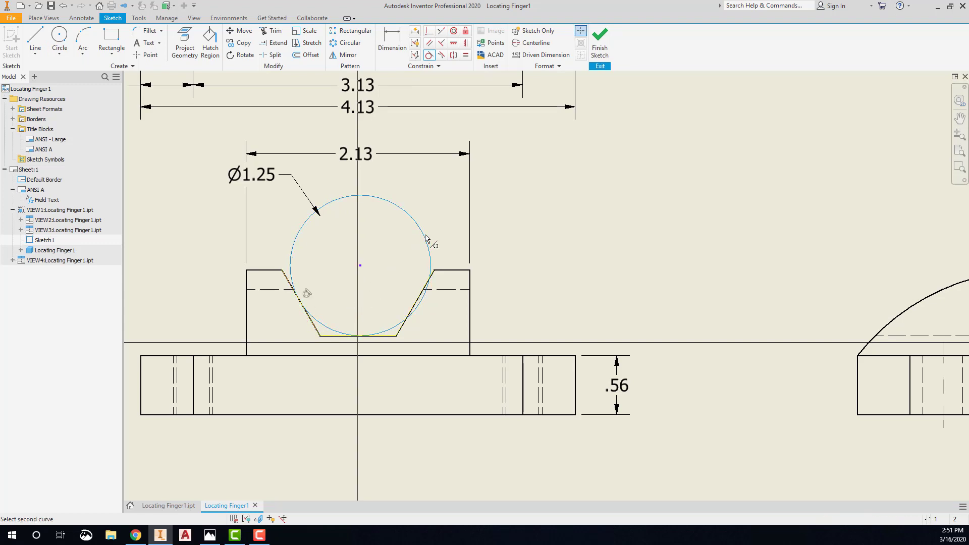
click(404, 329)
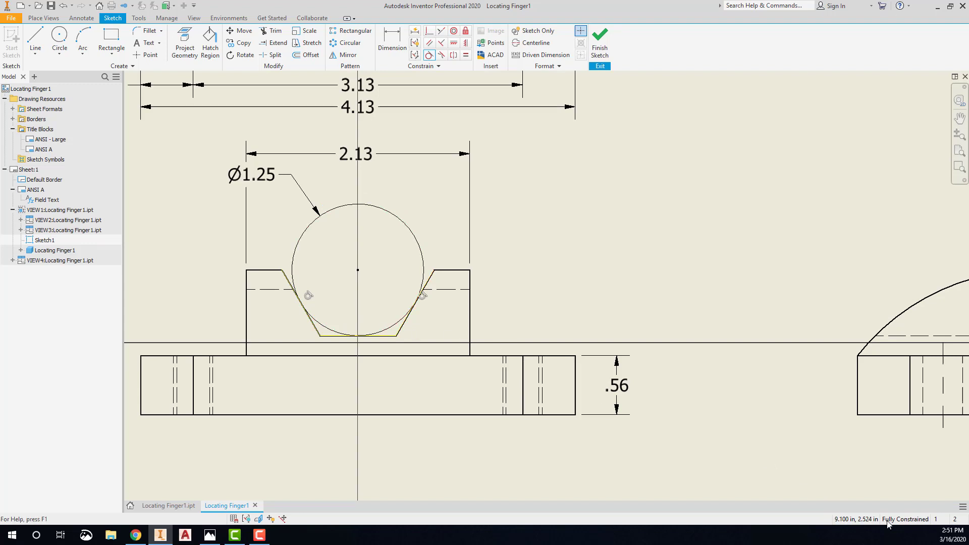
Change the Ø1.25 circle's line type to Chain and finish the sketch
right_click(502, 272)
click(500, 239)
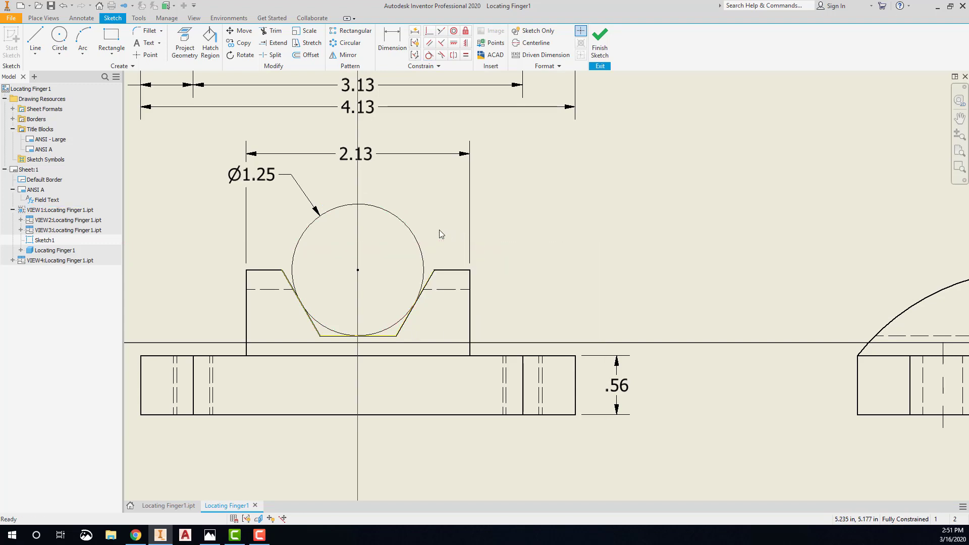
right_click(398, 218)
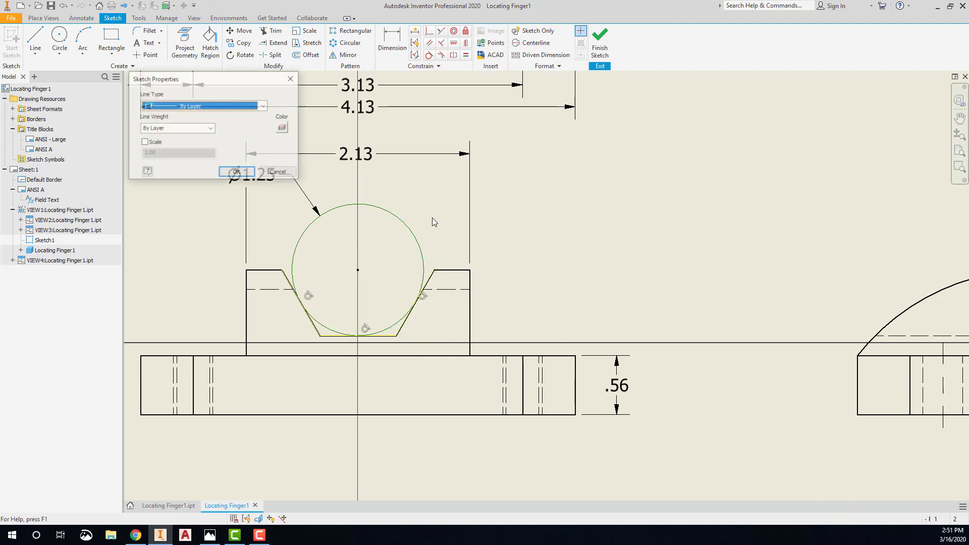
click(432, 220)
click(263, 107)
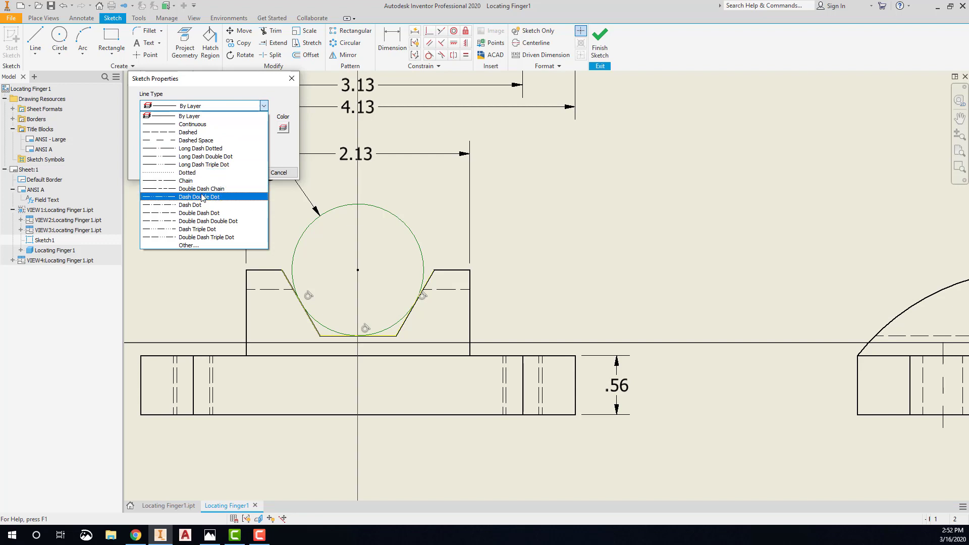
click(187, 181)
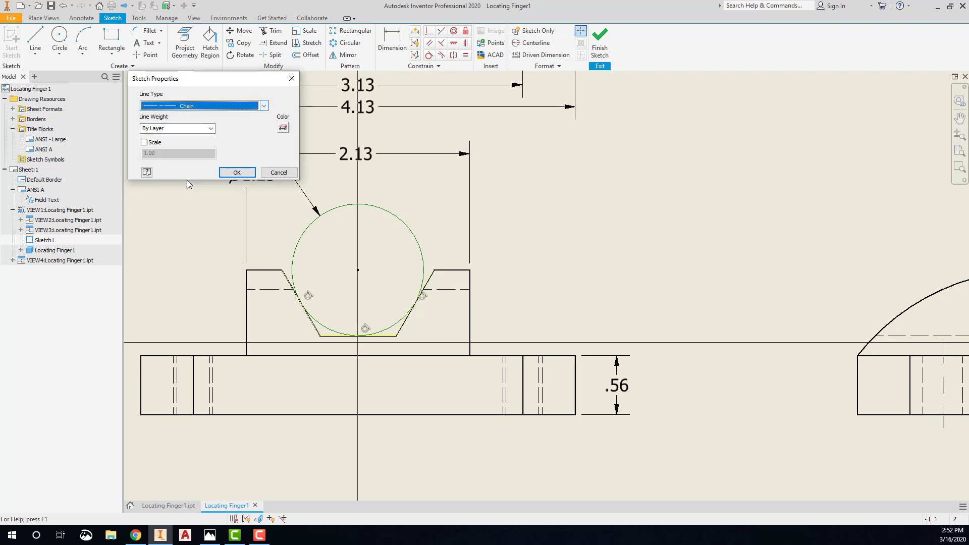
click(244, 173)
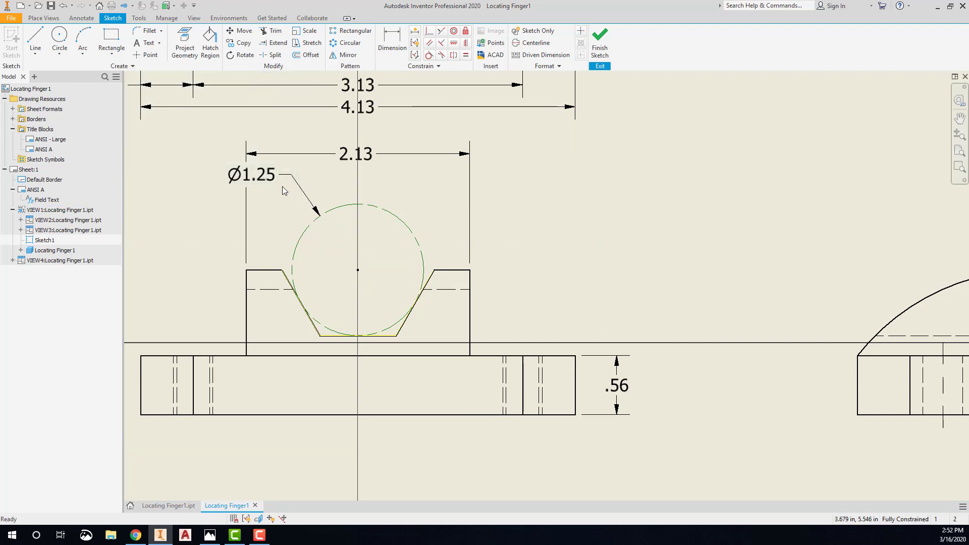
click(603, 42)
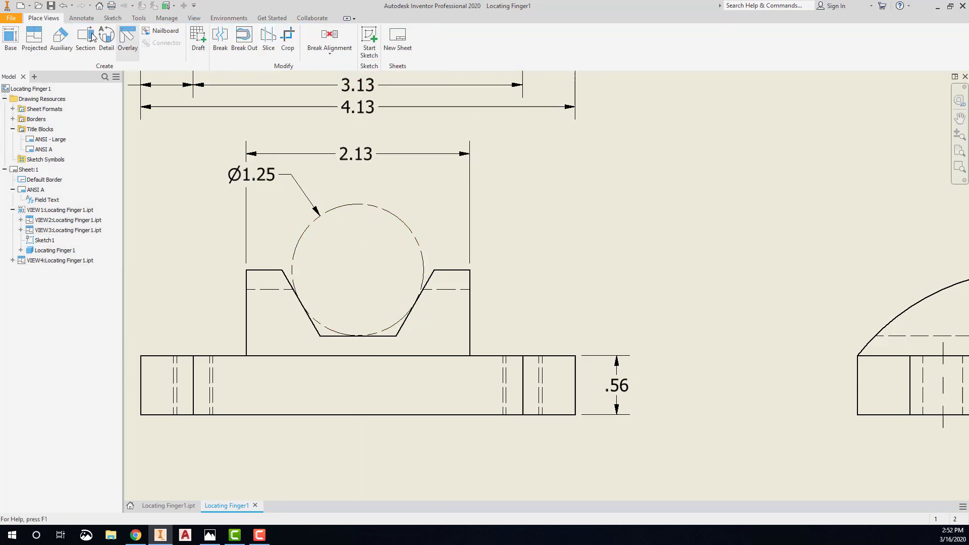
Add a center mark to the circle and move the Ø1.25 note lower beside it
click(82, 18)
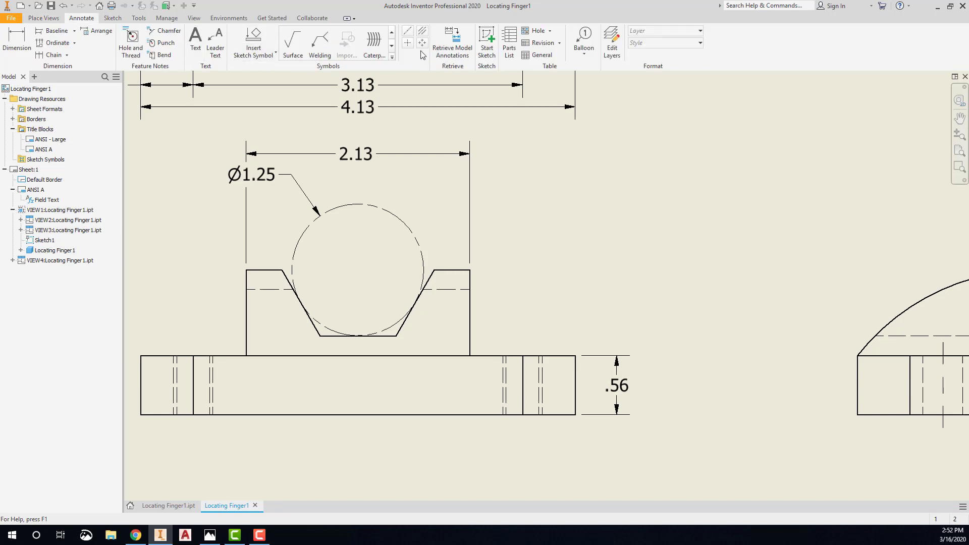
click(407, 43)
click(405, 223)
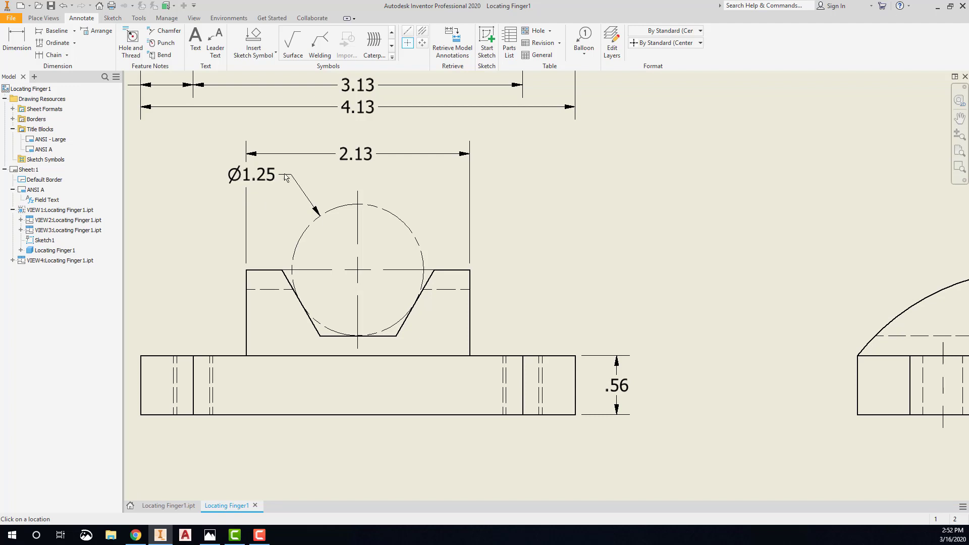
right_click(166, 181)
click(190, 180)
drag(291, 177, 239, 207)
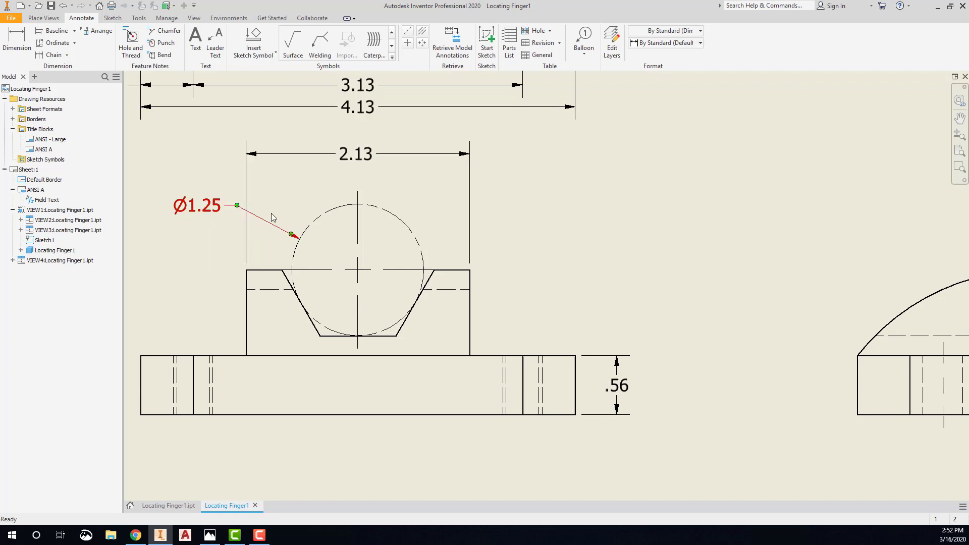
drag(361, 158, 359, 185)
Add a 1.06 dimension from the block's left edge to the circle centerline
click(580, 221)
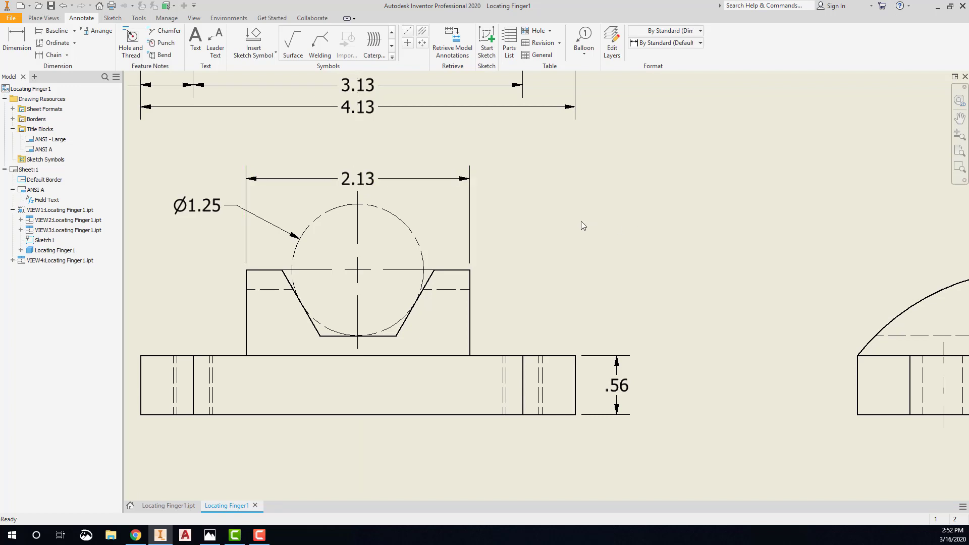
middle_drag(568, 192, 545, 143)
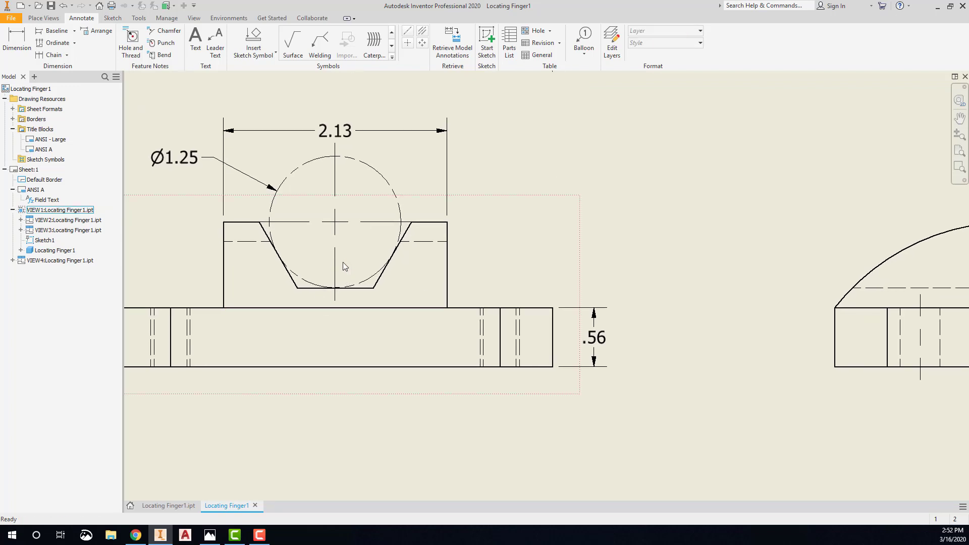
scroll(333, 268, up, 3)
scroll(337, 276, down, 3)
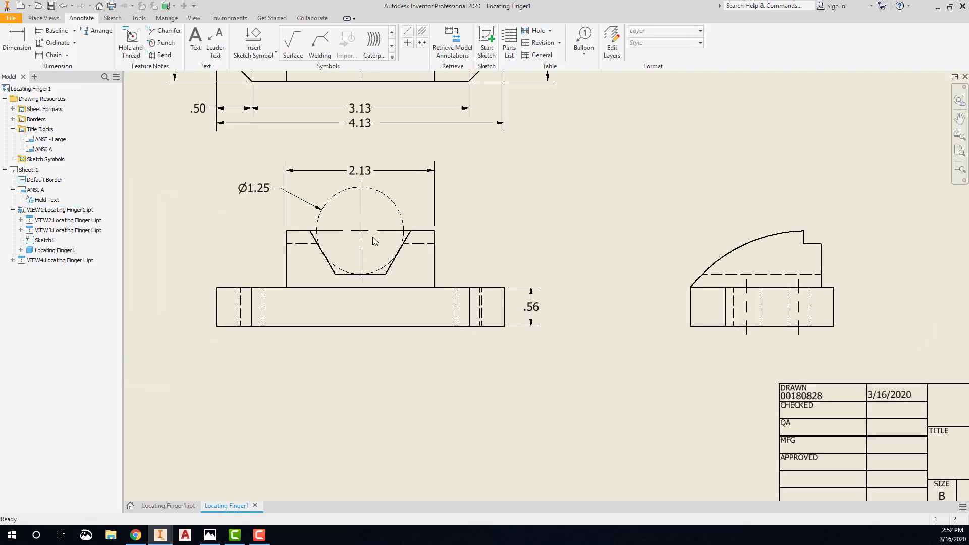
drag(367, 172, 361, 161)
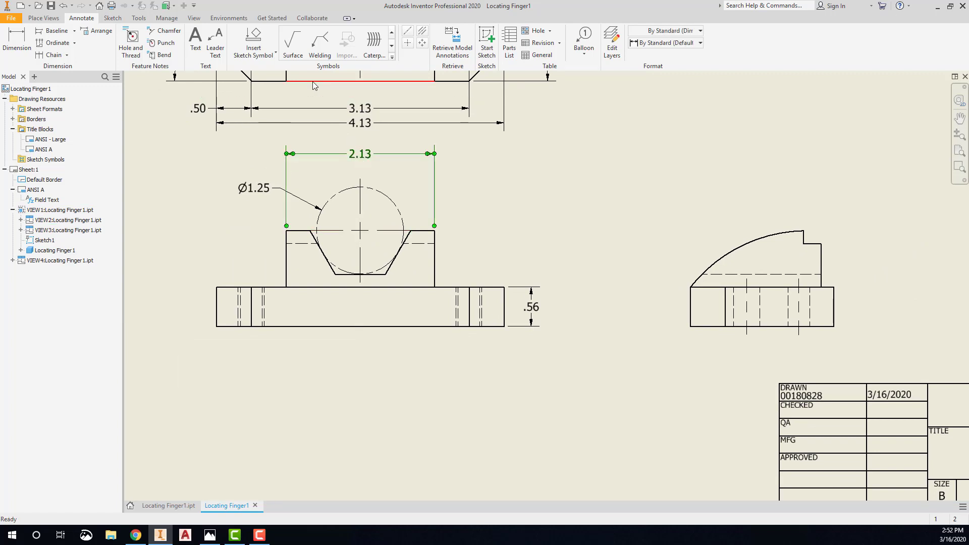
key(d)
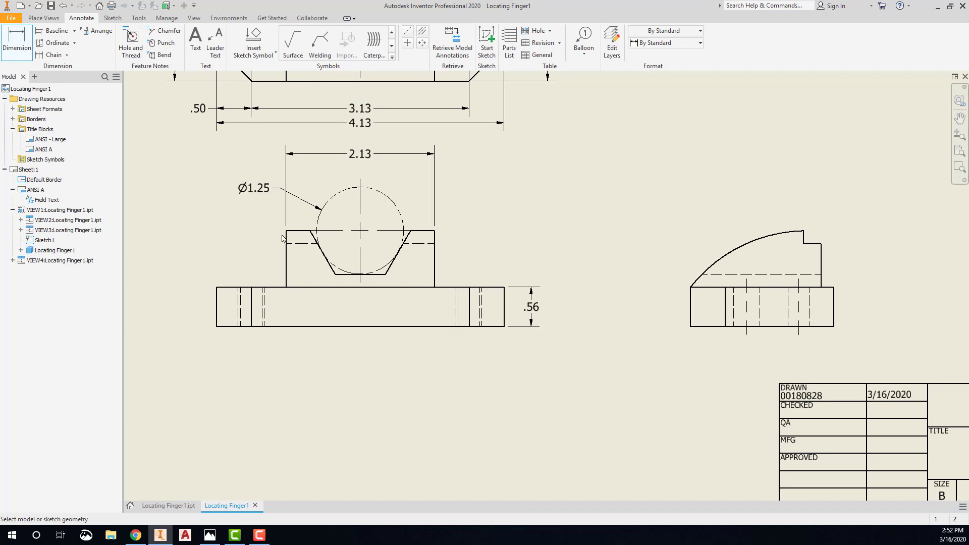
click(286, 244)
click(361, 197)
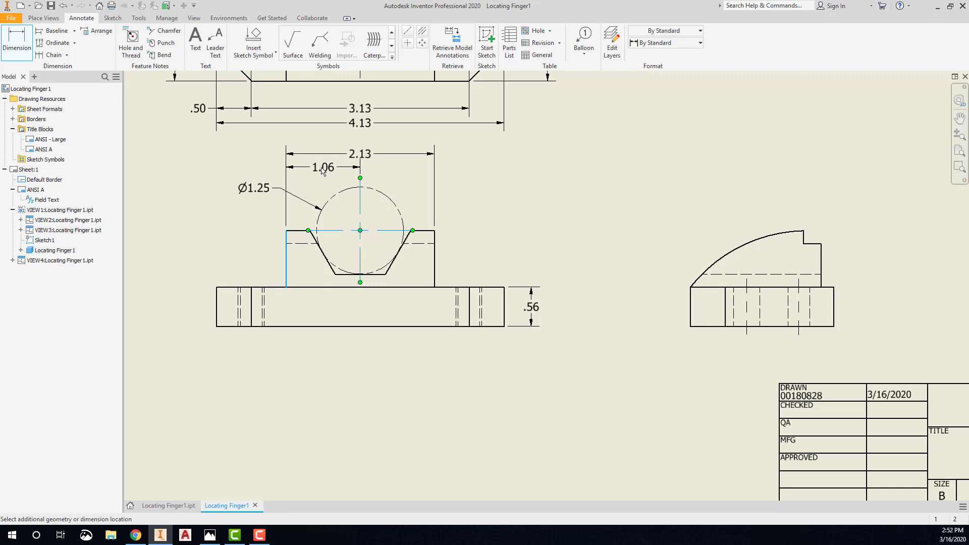
middle_drag(324, 172, 336, 216)
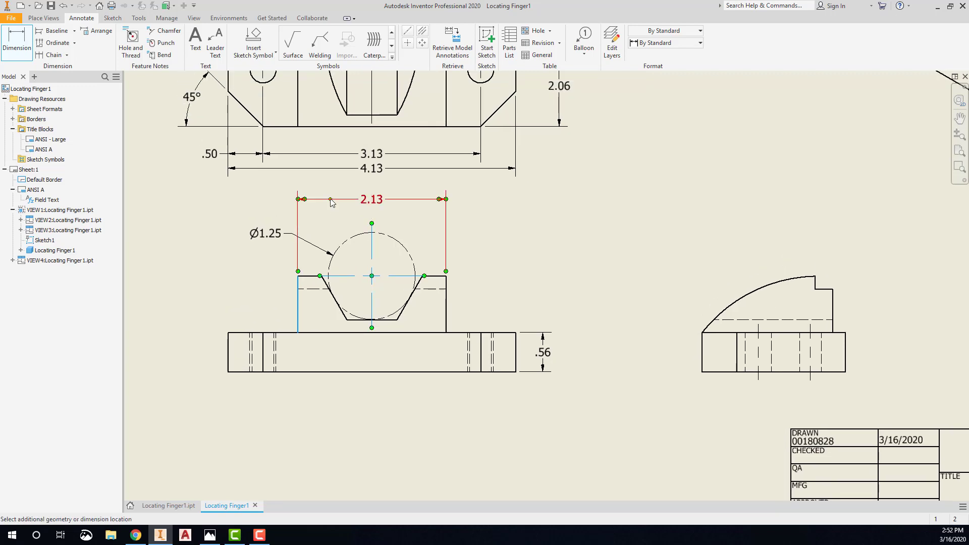
click(331, 202)
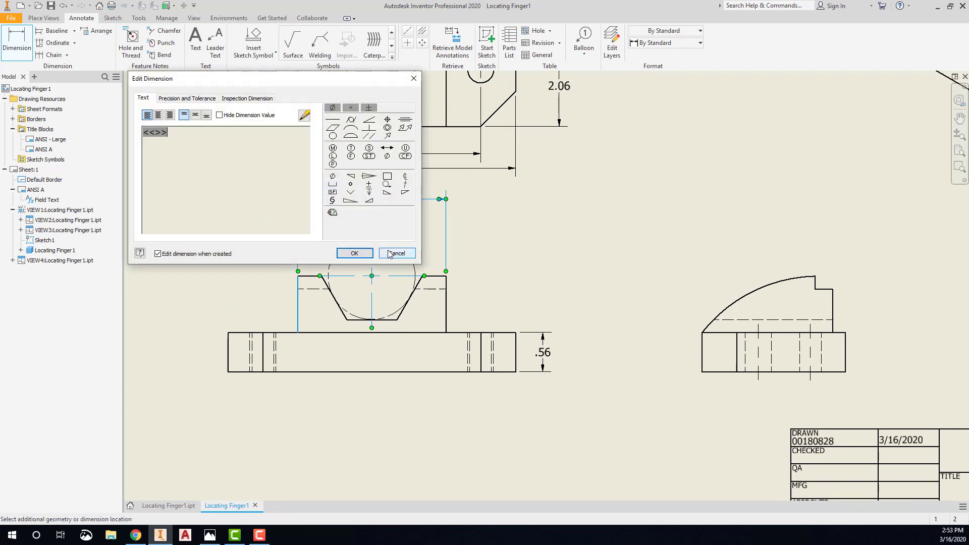
click(363, 254)
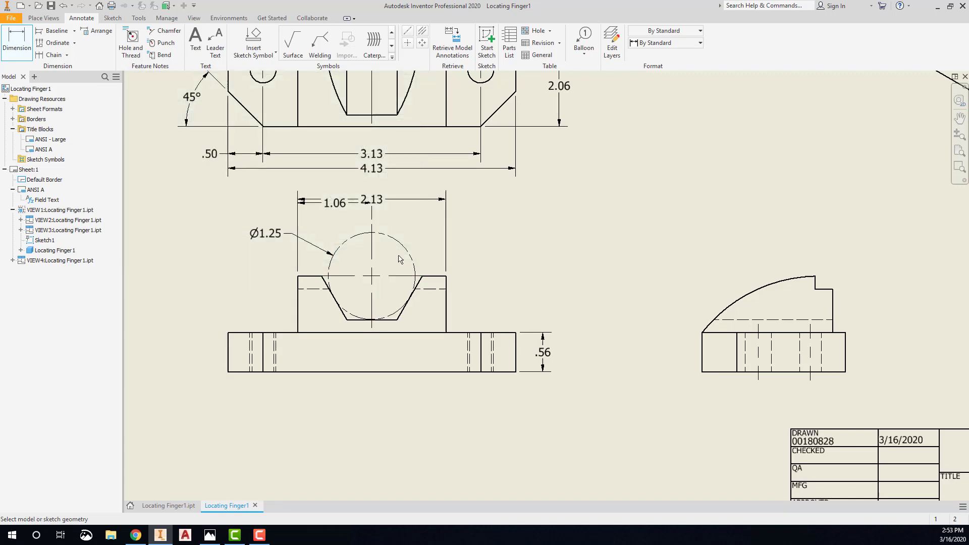
key(Escape)
Stack 2.13 above the 1.06 dimension and move the front view lower
drag(387, 201, 388, 189)
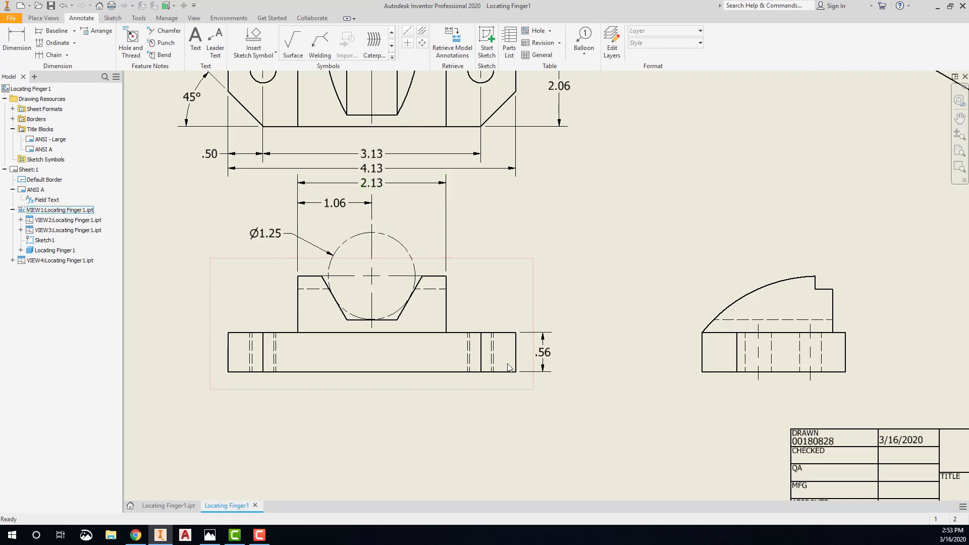
drag(495, 387, 491, 410)
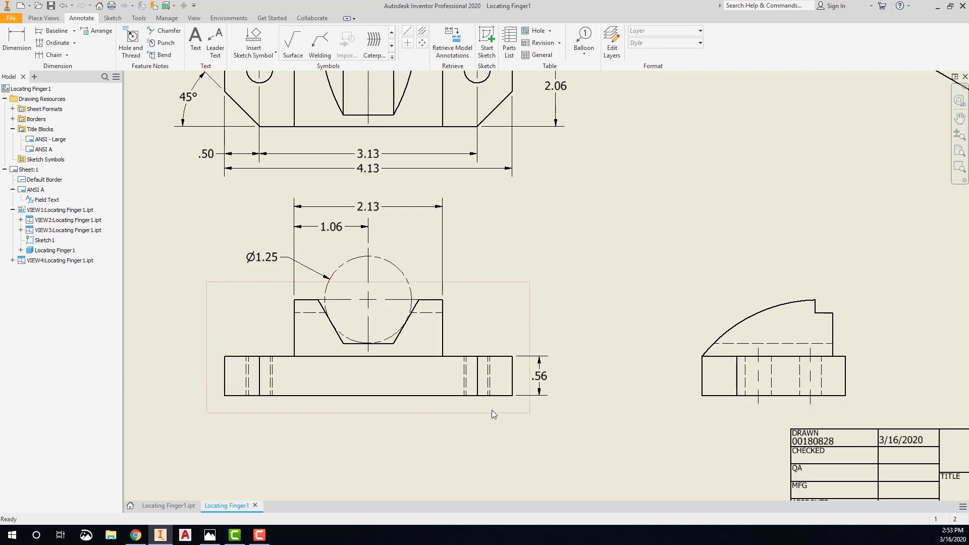
middle_drag(470, 450, 463, 410)
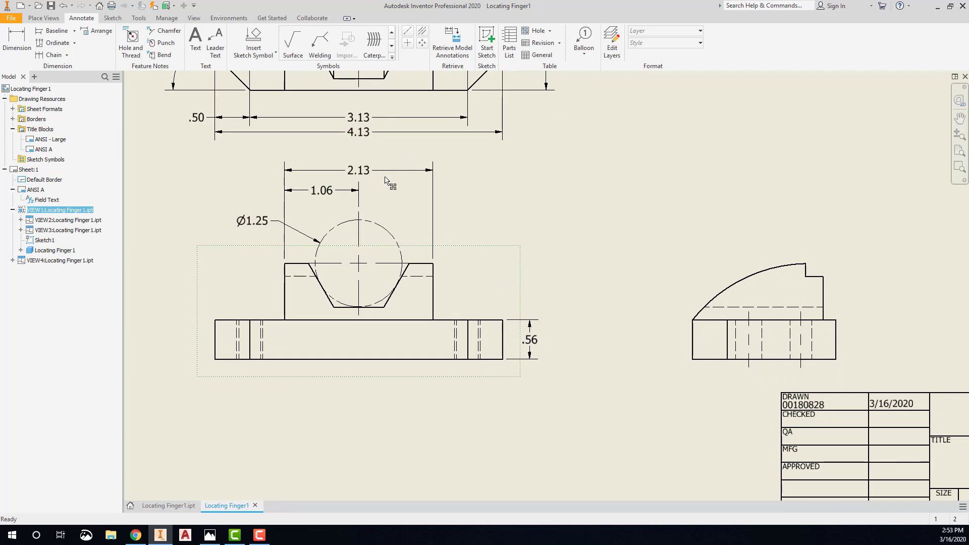
mouse_move(792, 247)
middle_down()
mouse_move(618, 219)
mouse_move(542, 169)
mouse_move(499, 182)
middle_up()
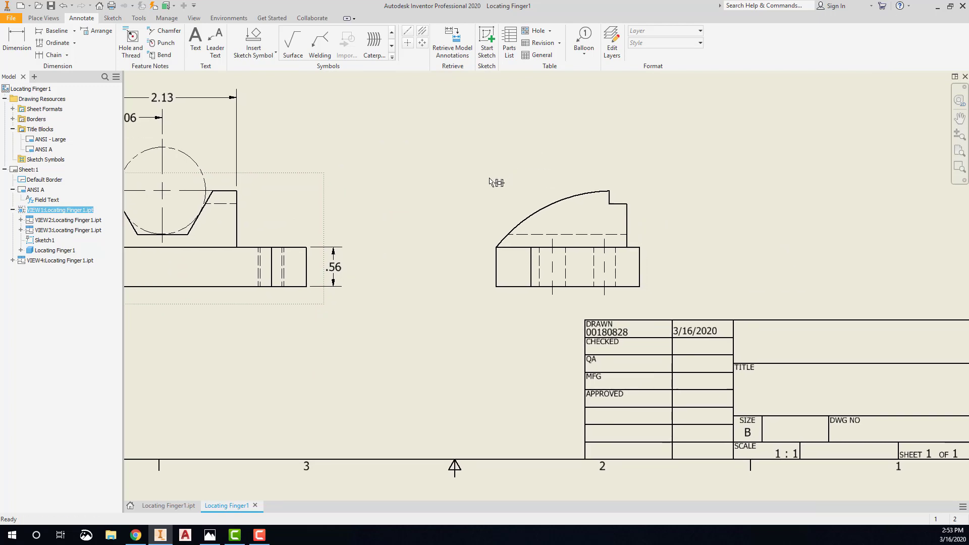
Retrieve the side view's model dimensions R2.13, .81, .19, .19 and .44
right_click(495, 183)
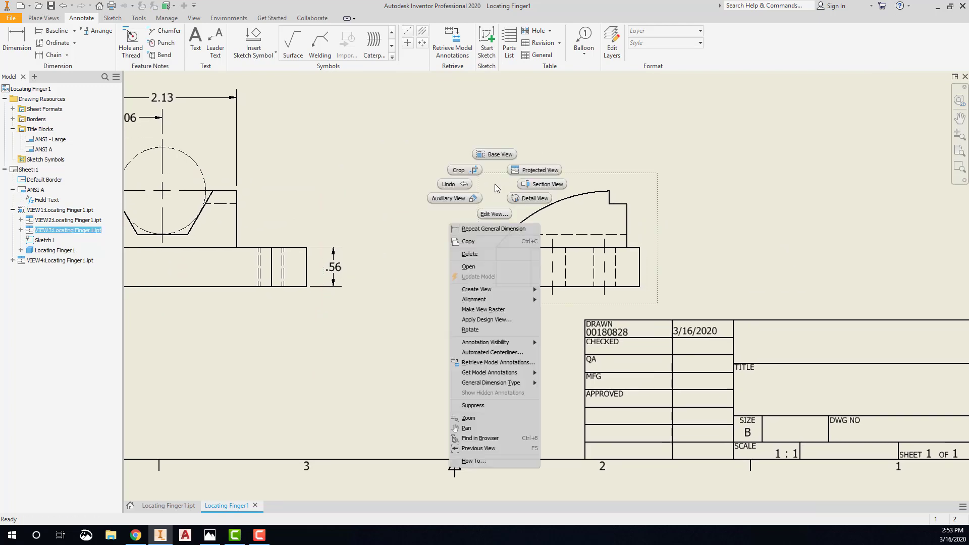
click(497, 362)
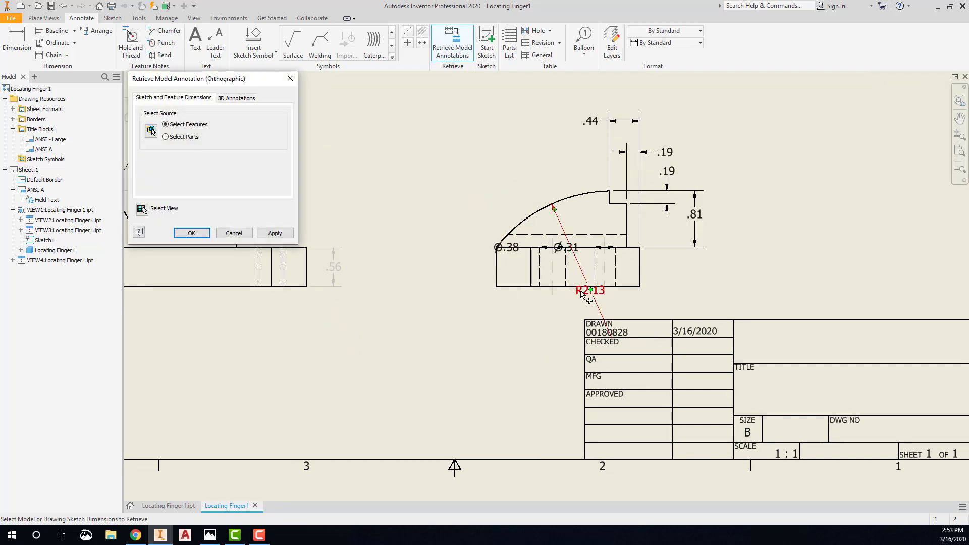
click(581, 295)
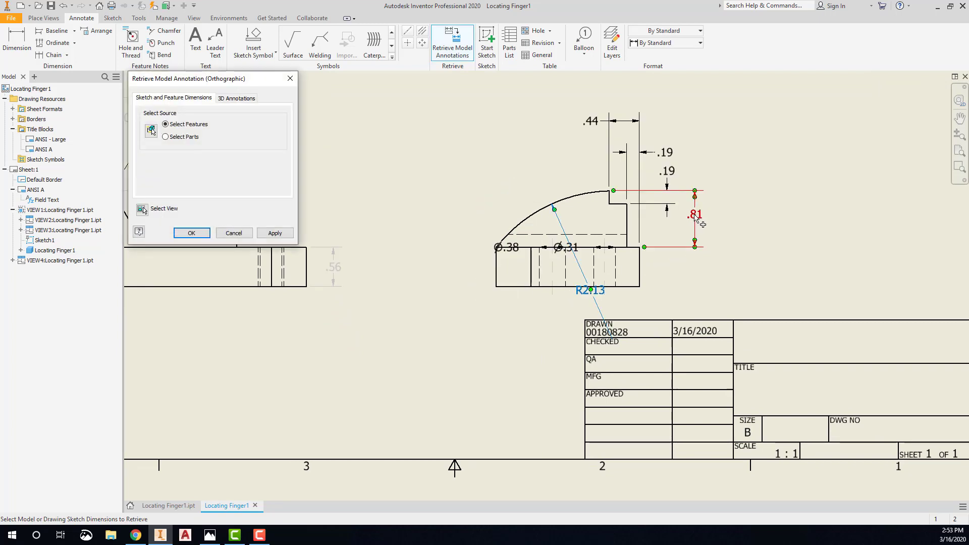
click(694, 213)
click(667, 171)
click(665, 151)
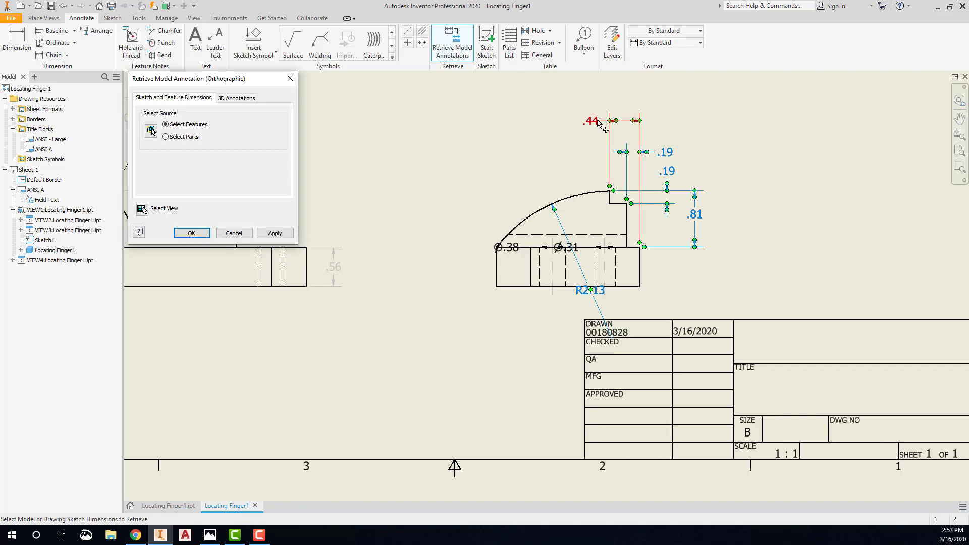
click(590, 120)
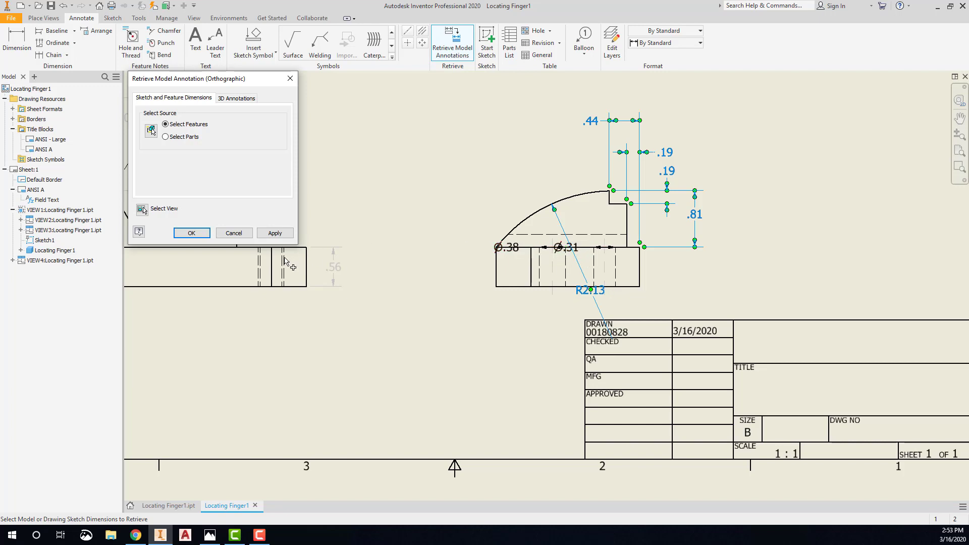
click(191, 233)
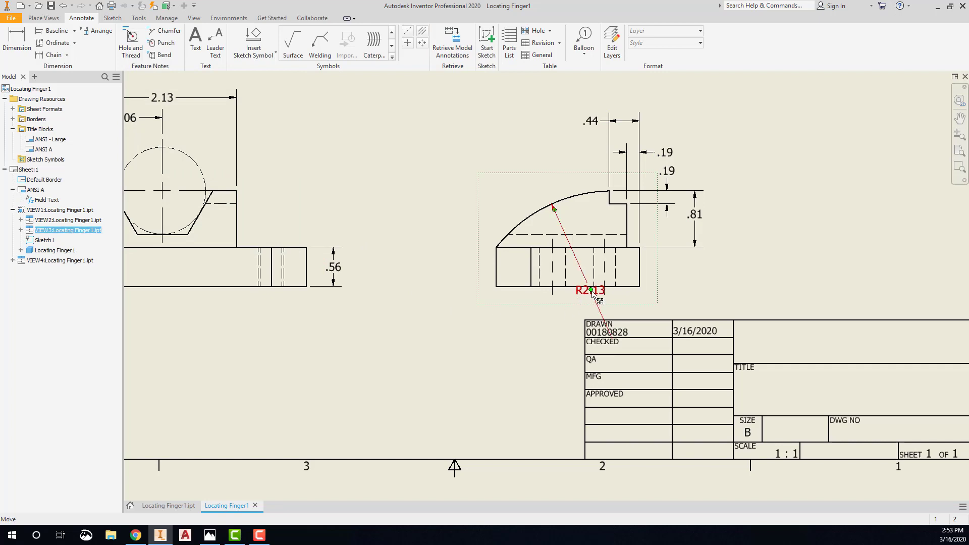
Move R2.13 above the arc and pull the .19 and .44 dimensions closer to the part
drag(591, 294, 523, 169)
click(586, 145)
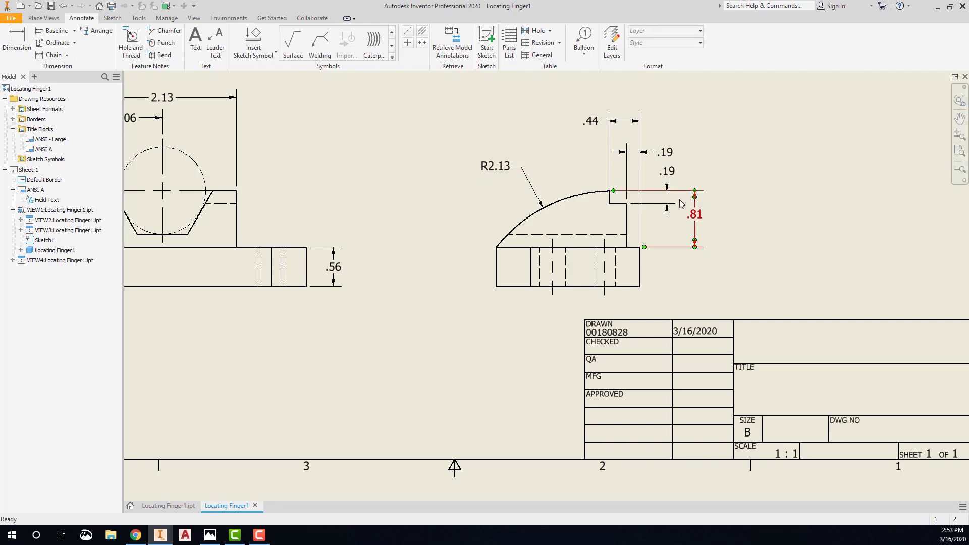
drag(667, 171, 686, 218)
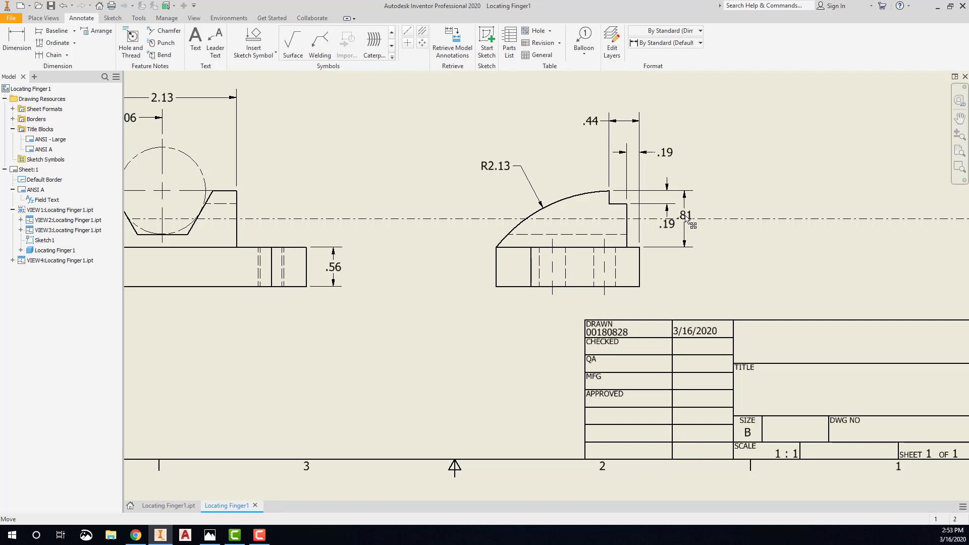
mouse_move(656, 153)
mouse_down()
mouse_move(644, 170)
mouse_move(644, 160)
mouse_up()
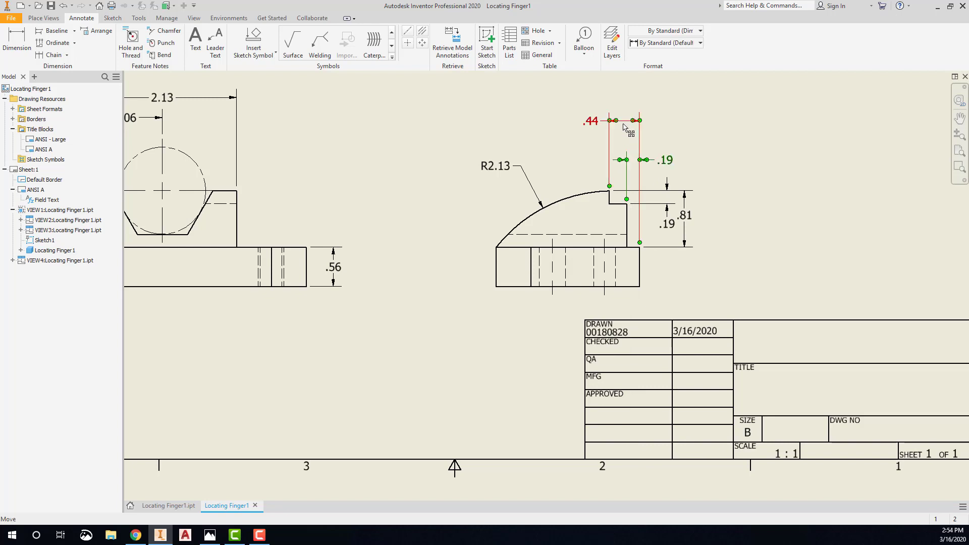
drag(628, 121, 624, 143)
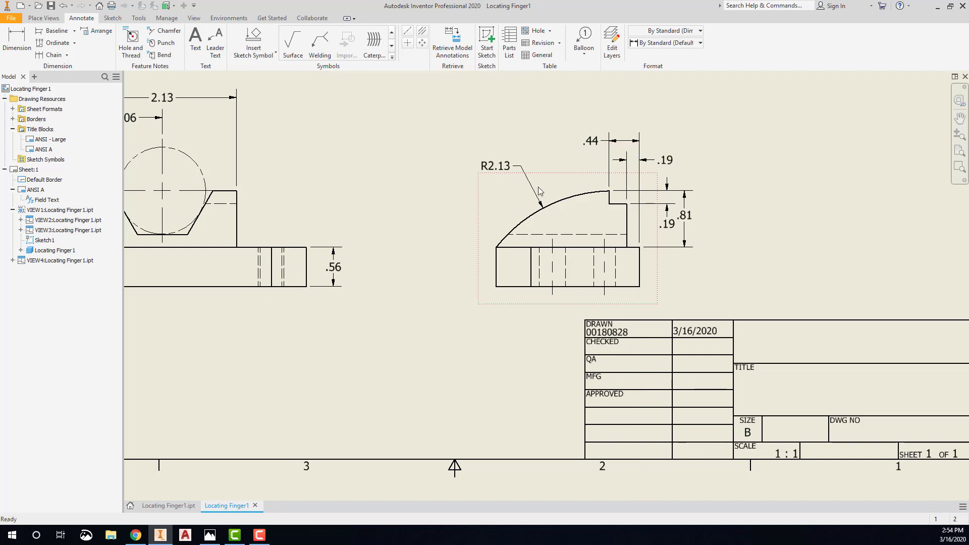
Add a Ø.31 THRU hole note to the top view's upper-left hole and open it for editing
scroll(559, 254, up, 3)
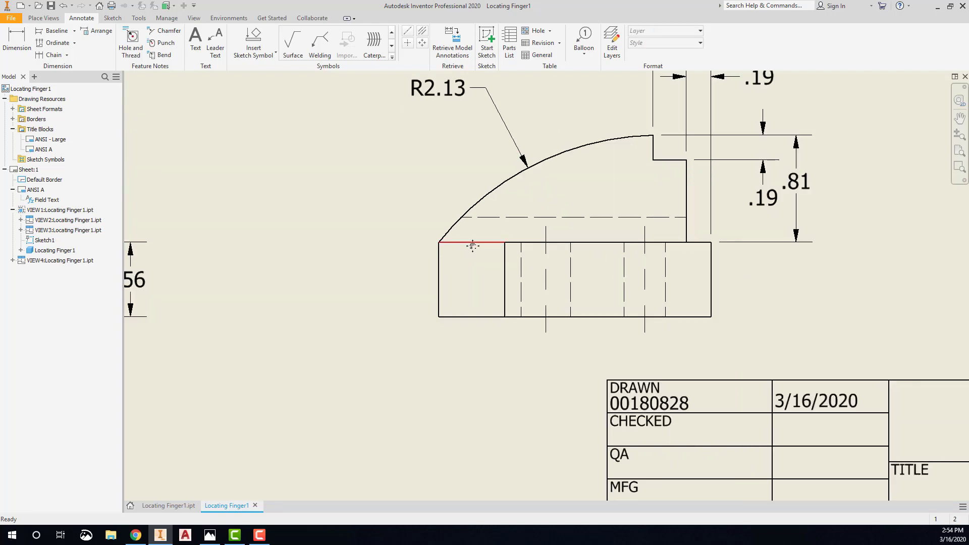
scroll(472, 246, down, 5)
drag(471, 264, 530, 360)
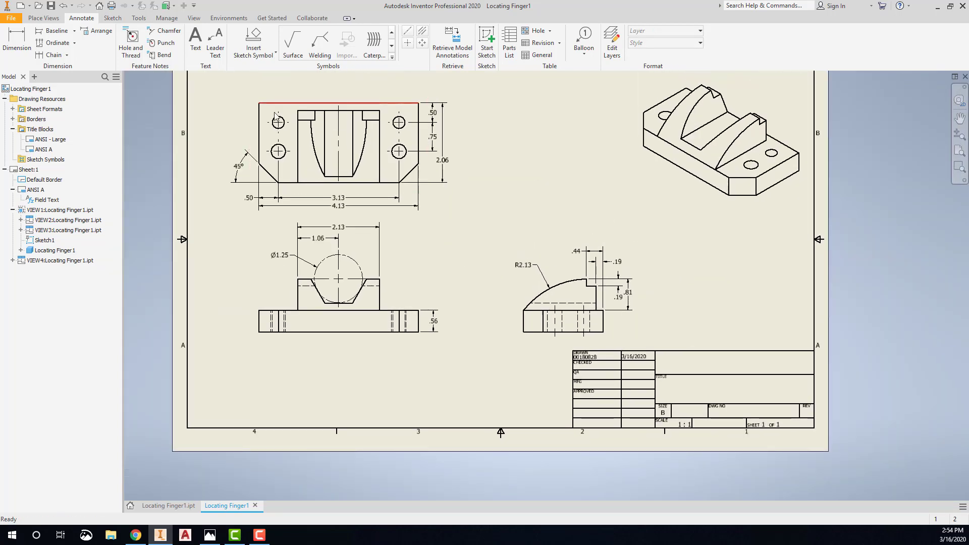
scroll(288, 134, down, 3)
scroll(288, 133, up, 3)
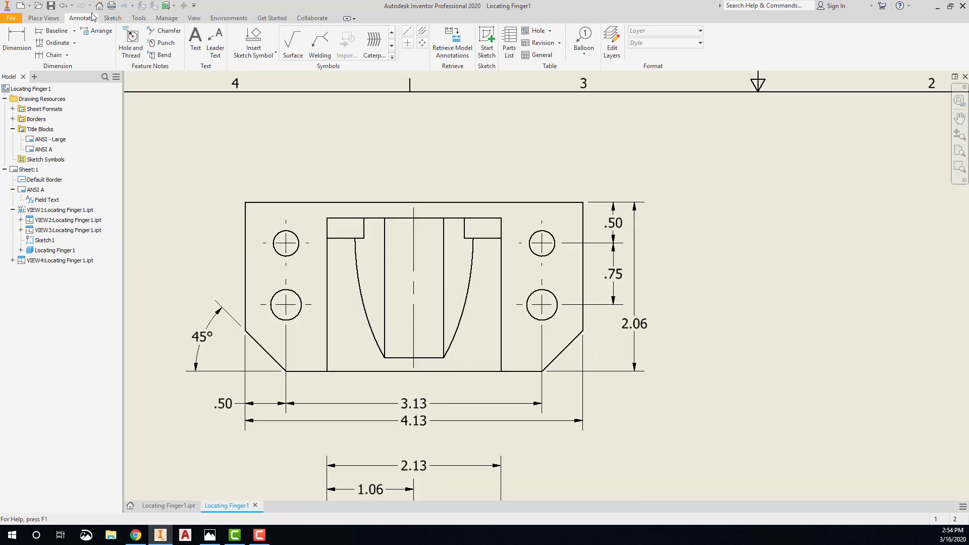
click(132, 43)
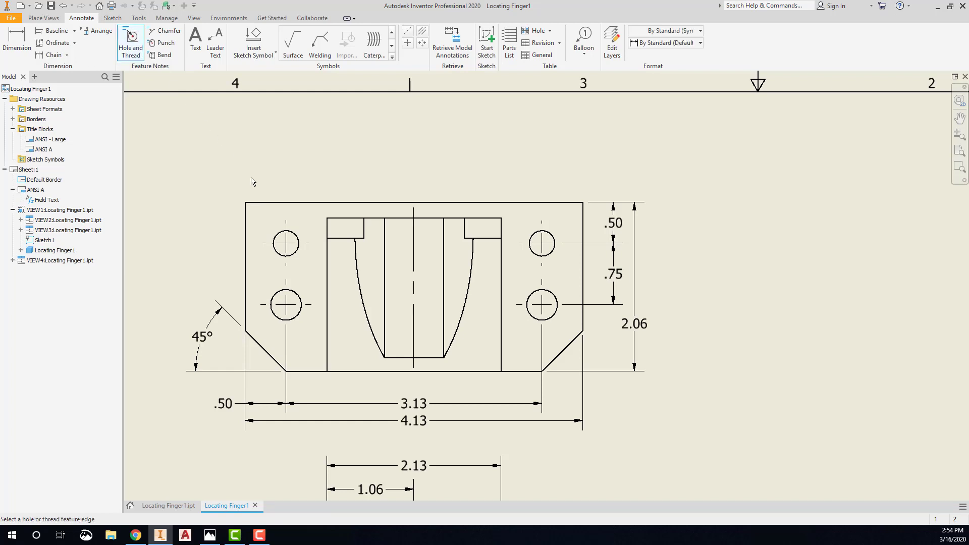
click(278, 233)
click(246, 162)
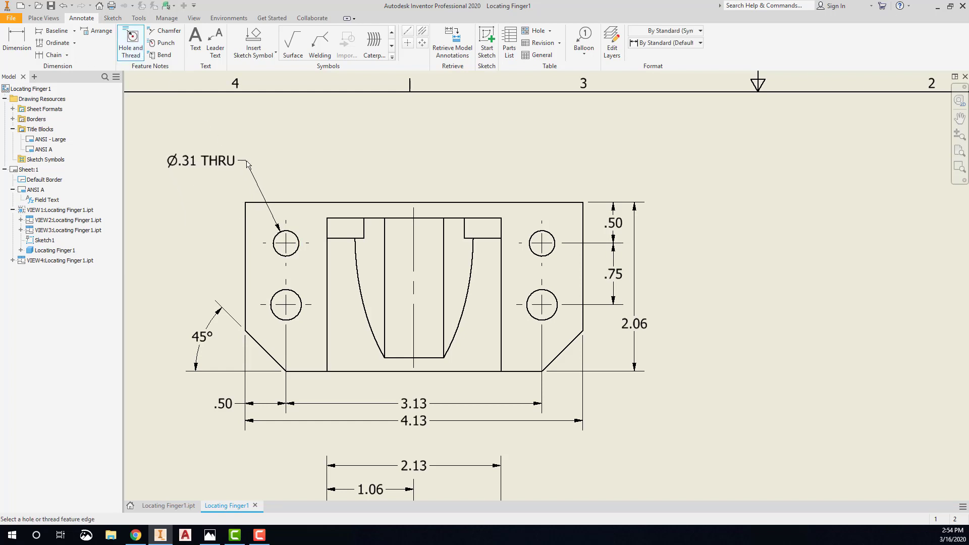
right_click(214, 183)
click(222, 168)
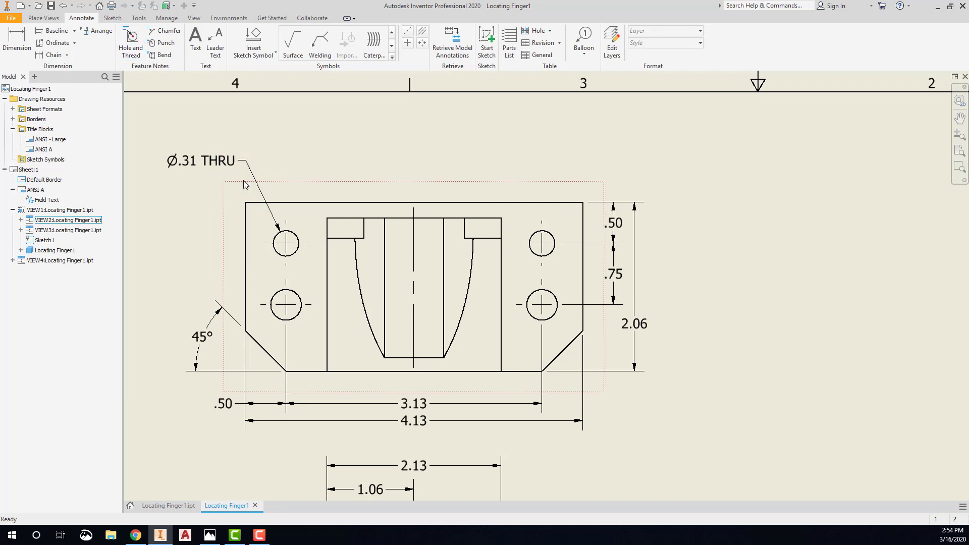
double_click(219, 162)
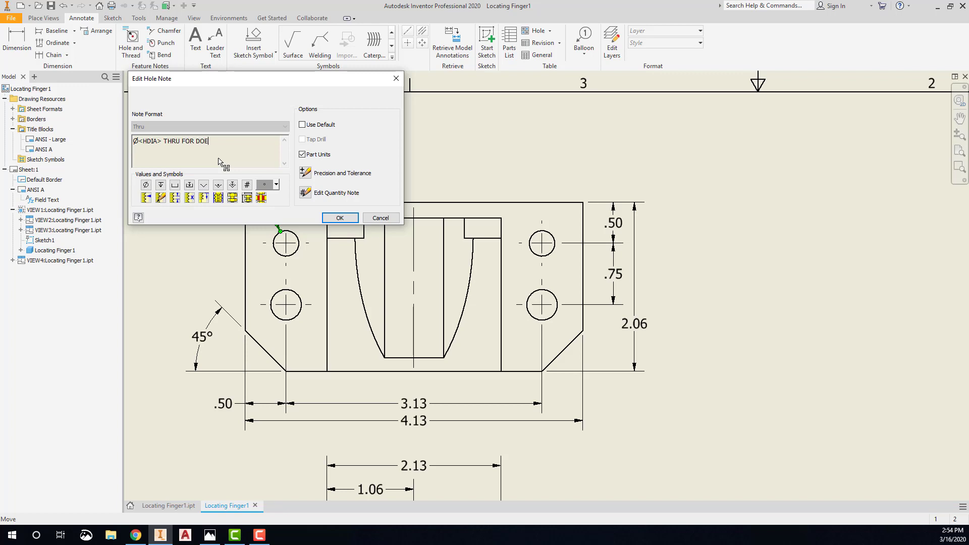
Finish the dowel note as 'Ø.31 THRU FOR DOWEL' with '2 HOLES' on a second line
key(BackSpace)
text(WEL)
key(Return)
text(2 HOLES)
click(339, 218)
middle_drag(258, 169, 320, 186)
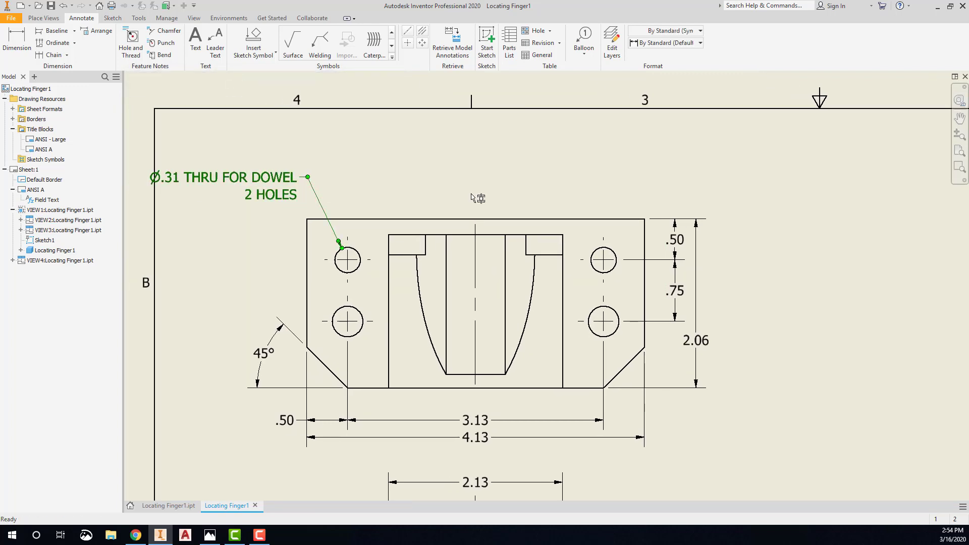
middle_drag(562, 162, 542, 167)
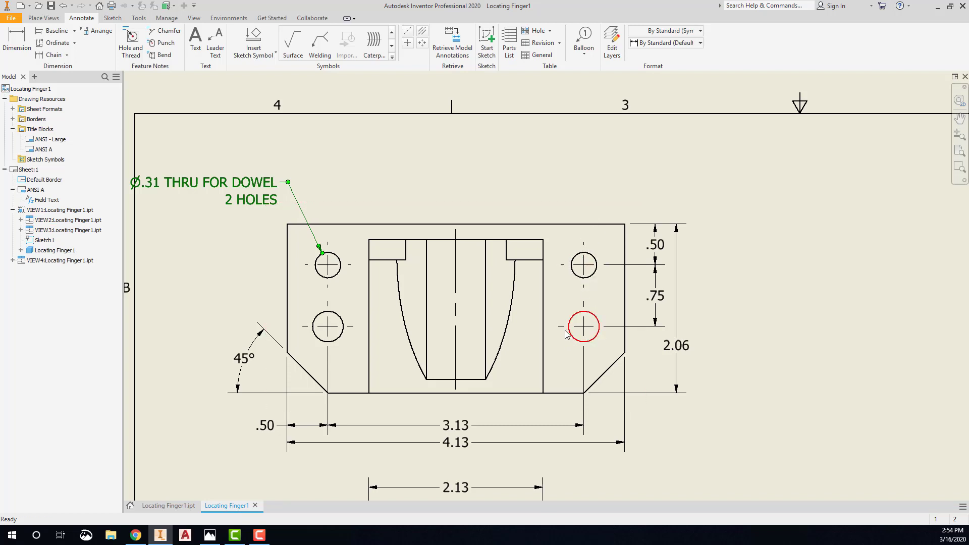
Add a Ø.38 THRU hole note to the top view's lower-left hole, placed left of the view
middle_drag(568, 338, 488, 225)
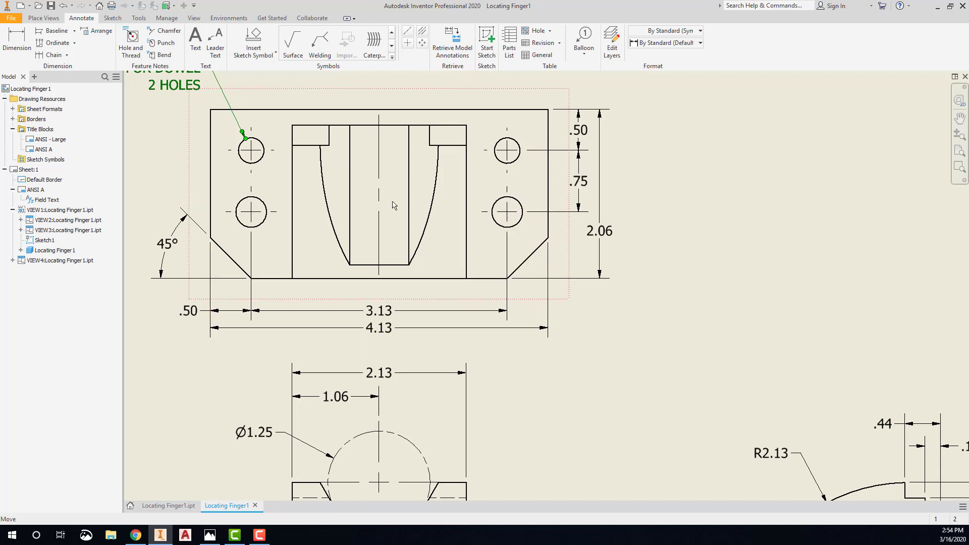
mouse_move(388, 220)
middle_down()
mouse_move(640, 220)
mouse_move(641, 252)
middle_up()
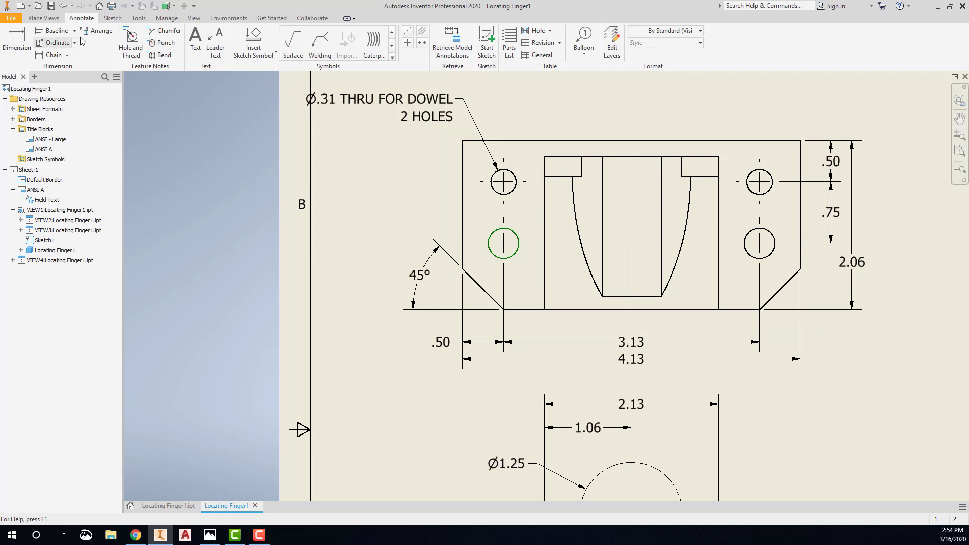
click(131, 43)
click(493, 232)
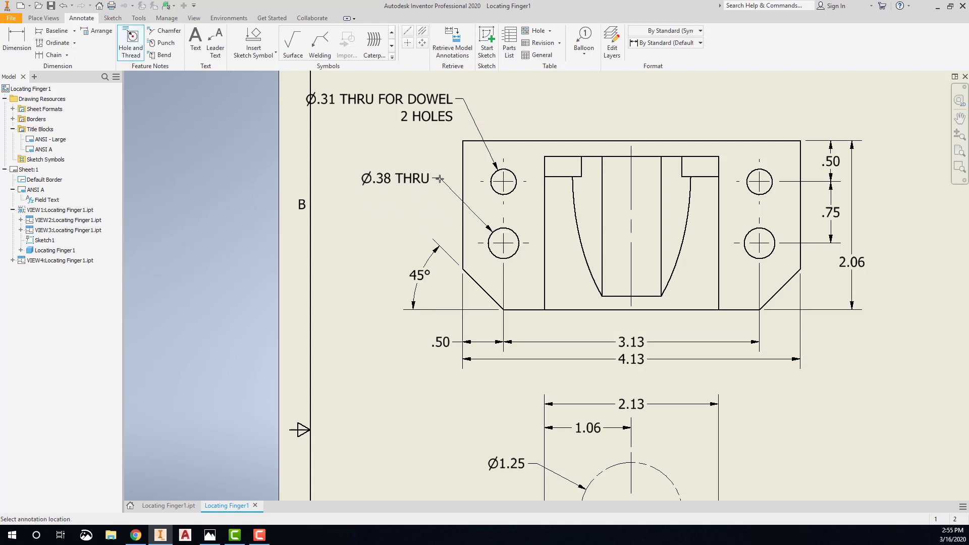
click(440, 180)
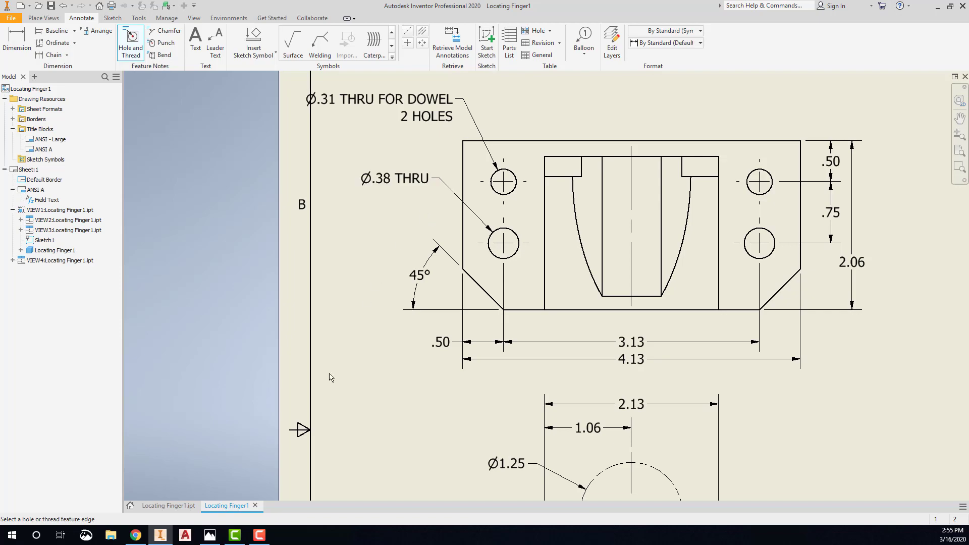
Check the part's reference picture in Photos, then return to the drawing
click(209, 535)
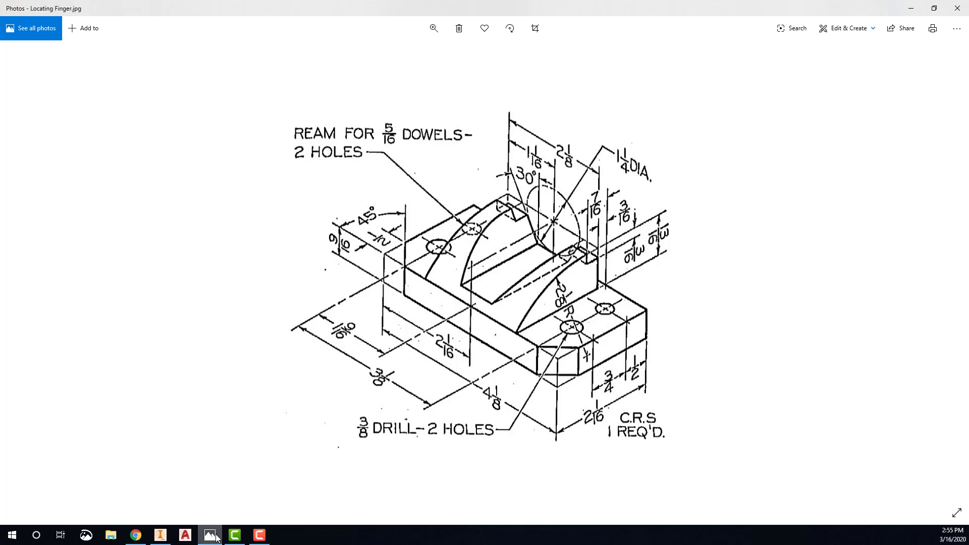
mouse_move(214, 536)
click(160, 534)
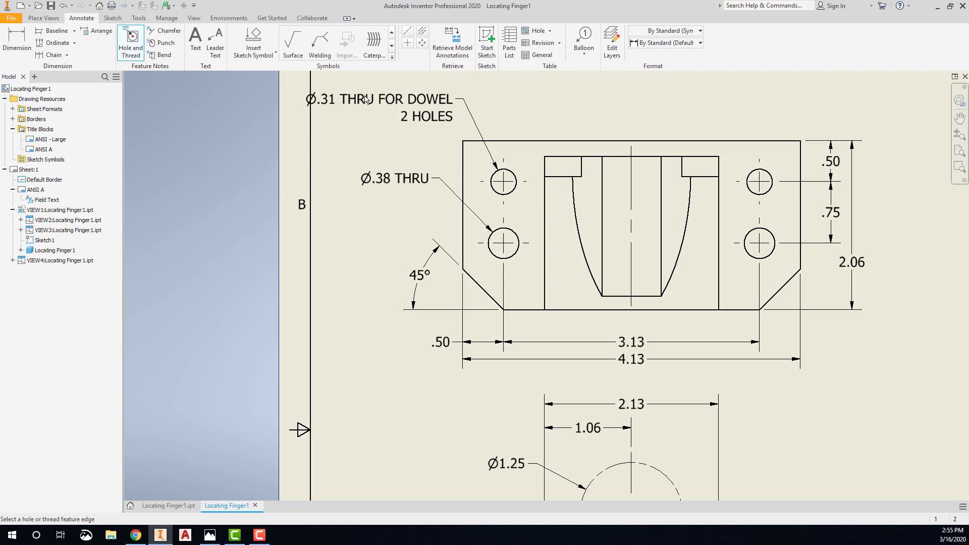
Change THRU to REAM in the Ø.31 dowel hole note
right_click(402, 191)
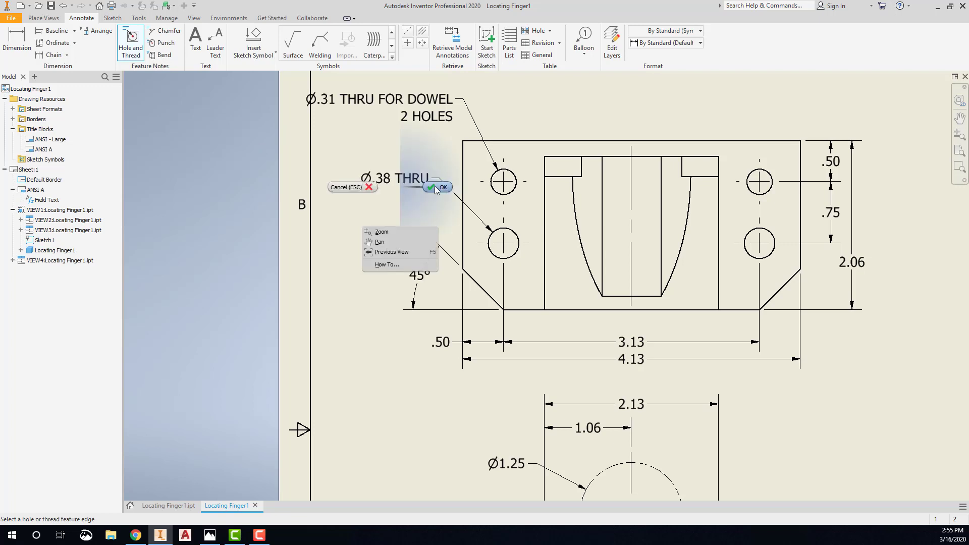
click(388, 228)
double_click(368, 105)
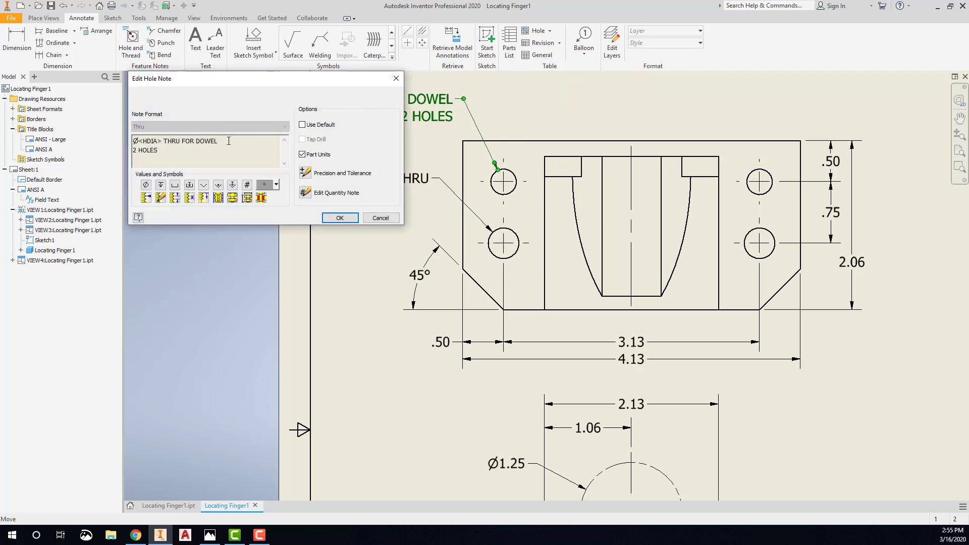
double_click(175, 142)
text(REAM)
click(340, 218)
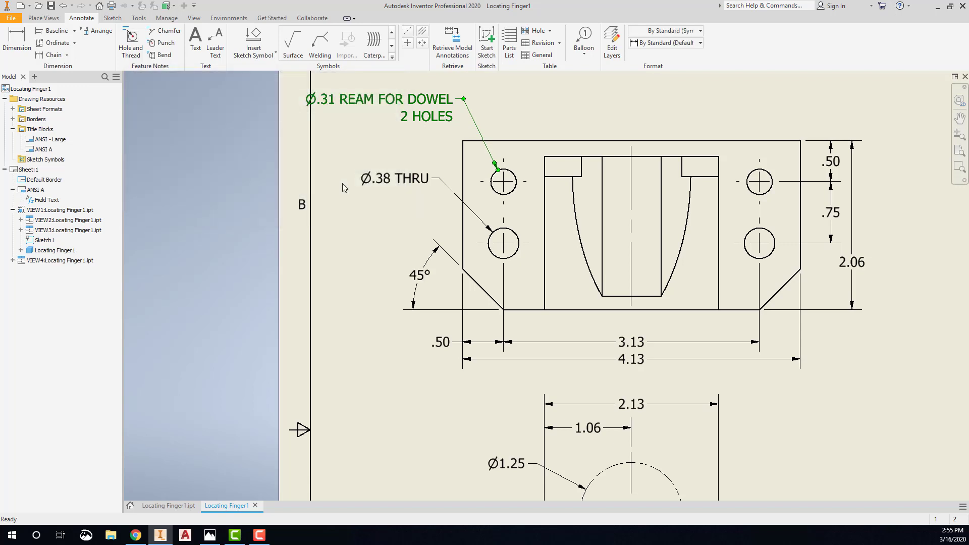
Rewrite the Ø.38 note's THRU as DRILL with a 2-hole count
click(403, 180)
double_click(402, 181)
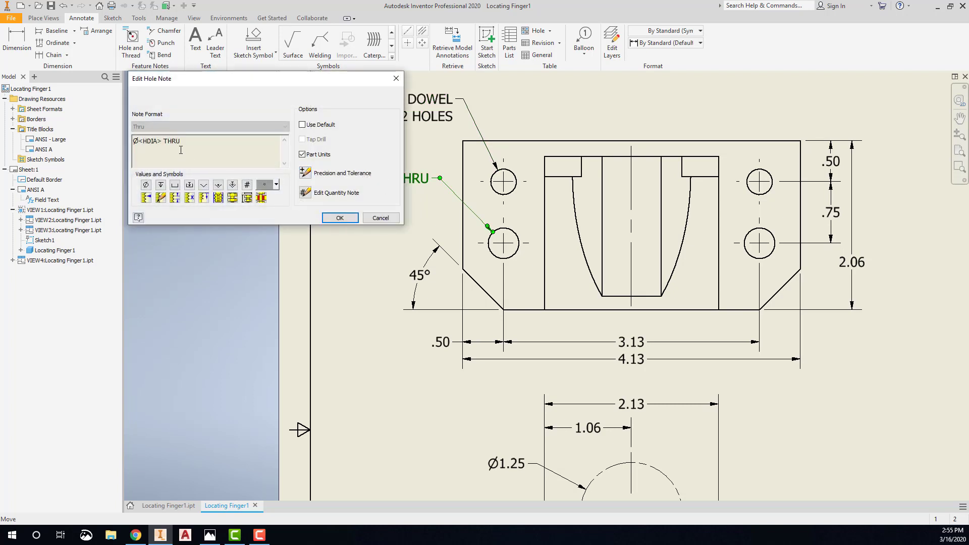
key(BackSpace)
key(BackSpace)
key(BackSpace)
key(BackSpace)
text(DRILL 2 PLACE)
Apply the 'Ø.38 DRILL / 2 HOLES' wording to the lower hole note
click(353, 219)
scroll(416, 316, up, 2)
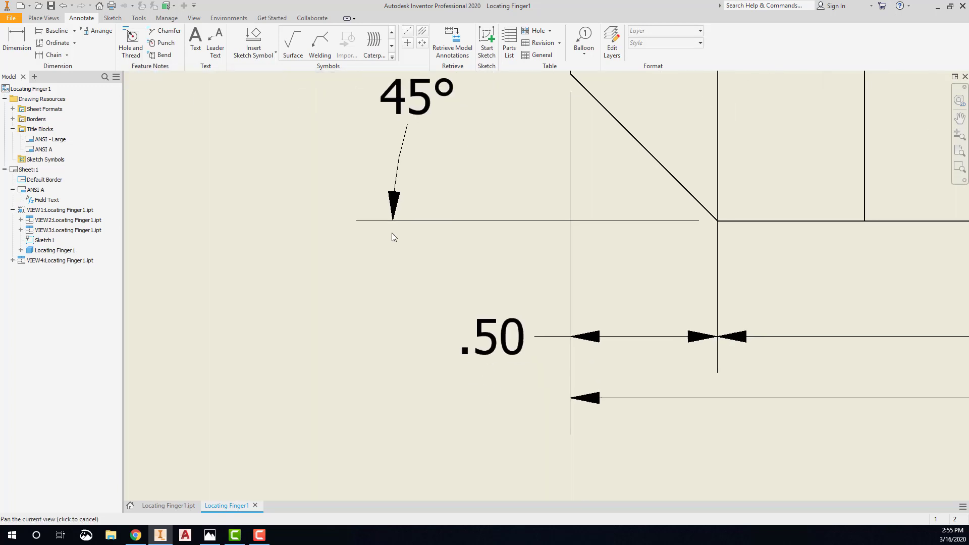
scroll(482, 286, down, 6)
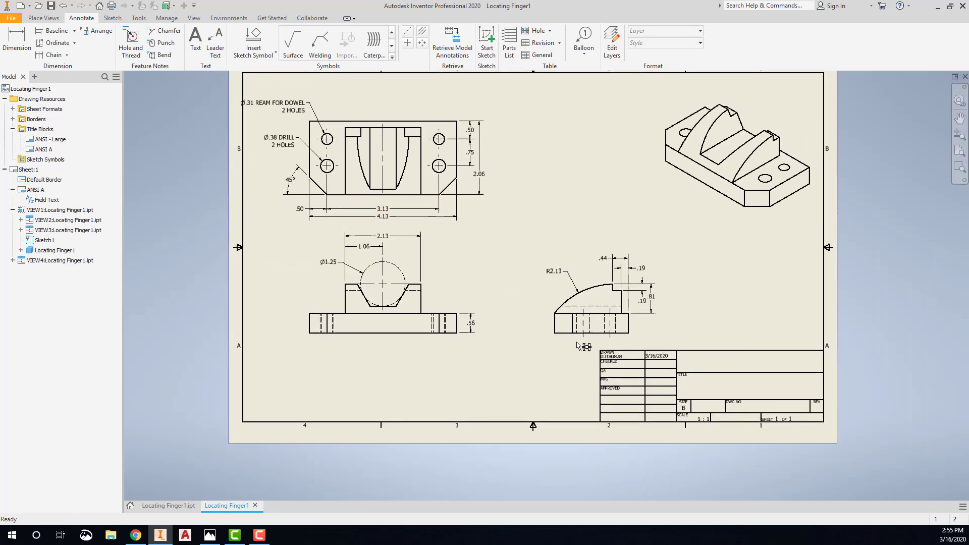
Shift the three orthographic views right, move the side view left, and fit the sheet
drag(573, 347, 388, 174)
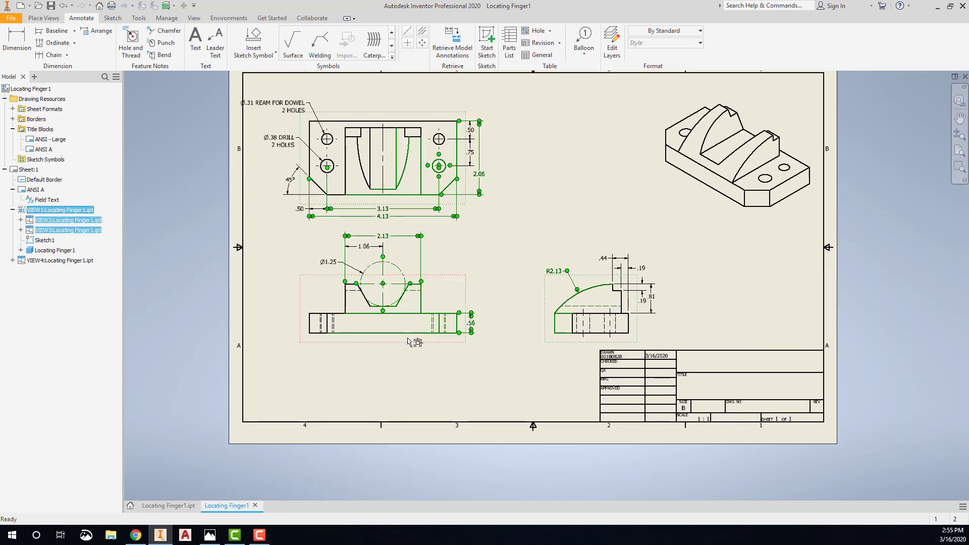
drag(407, 345, 432, 345)
click(442, 363)
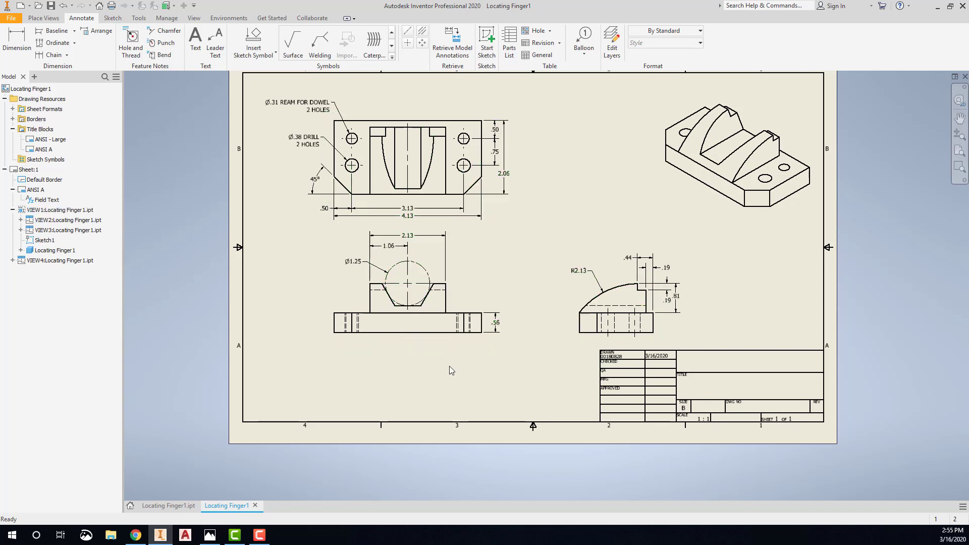
drag(576, 321, 539, 322)
middle_drag(483, 374, 446, 373)
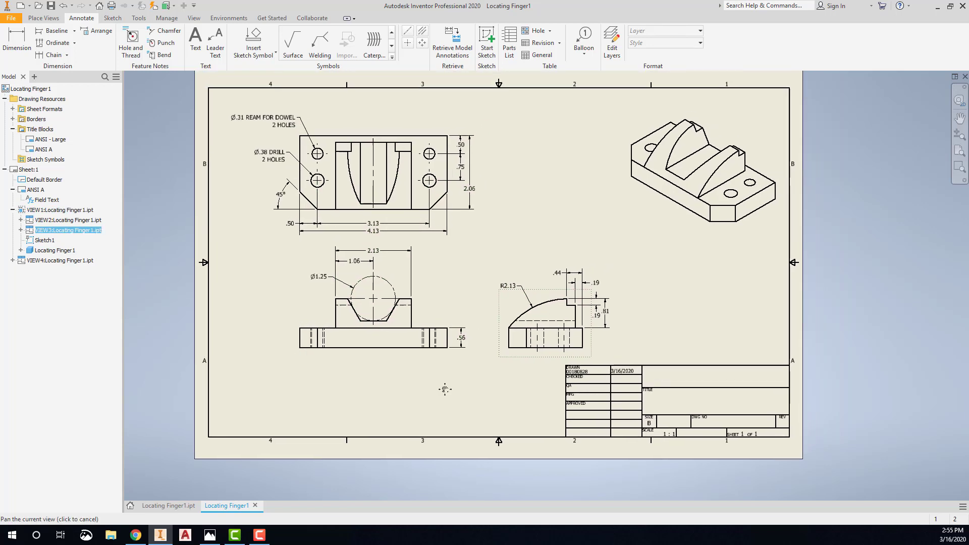
key(Home)
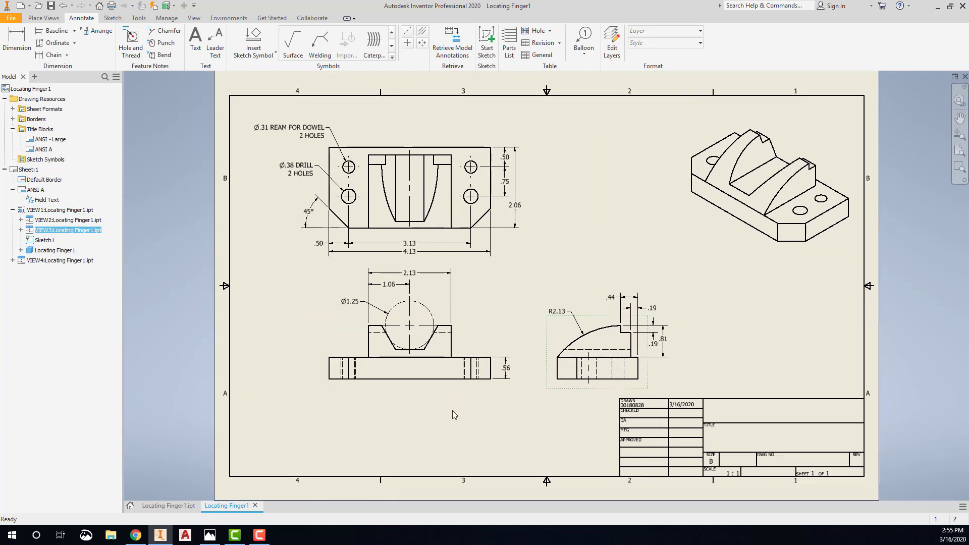
key(Escape)
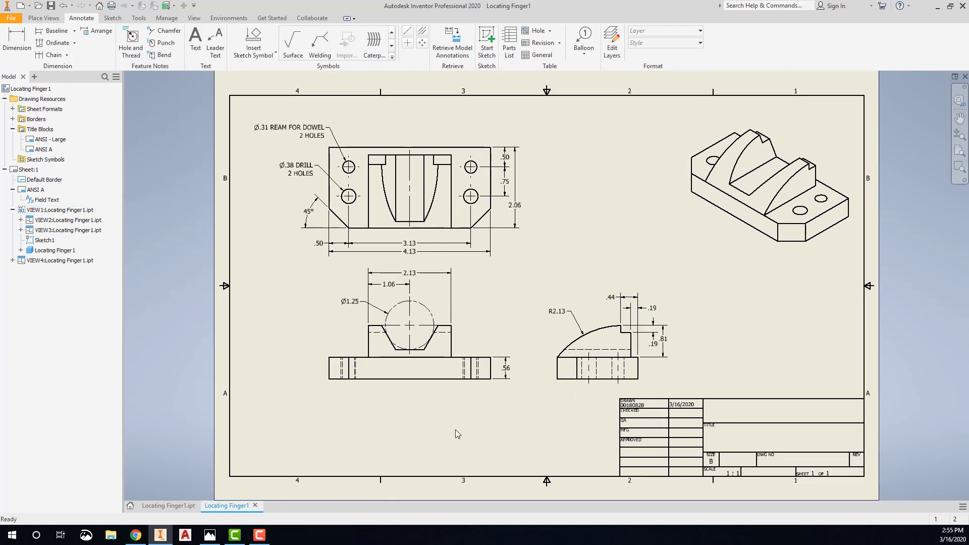